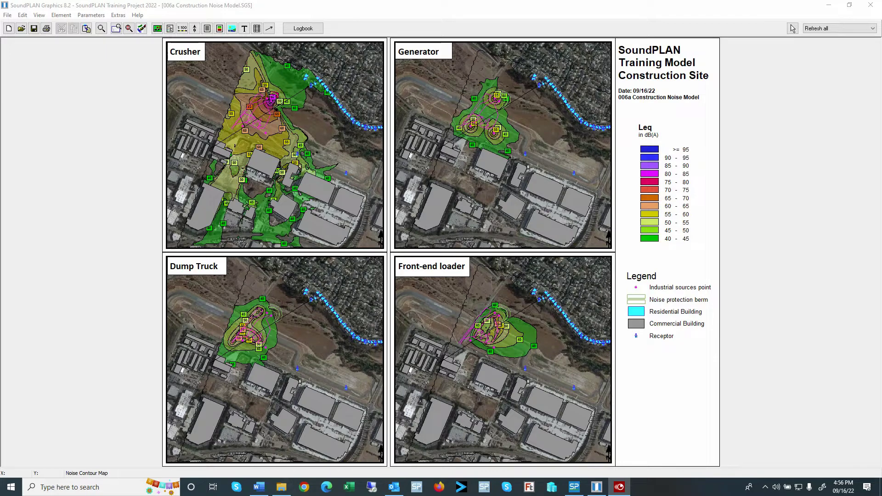
# - Open the Sheet manager from the File menu to list the project's sheets beside the 006a sheet
pyautogui.click(9, 16)
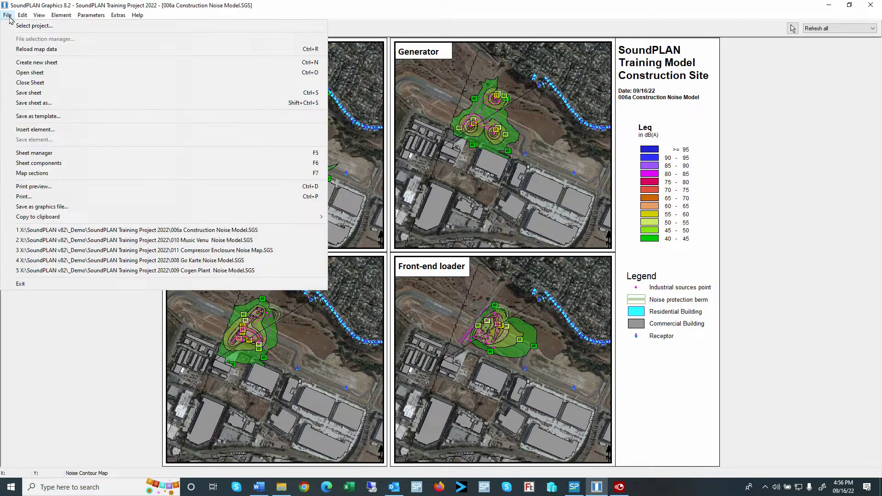
pyautogui.click(315, 155)
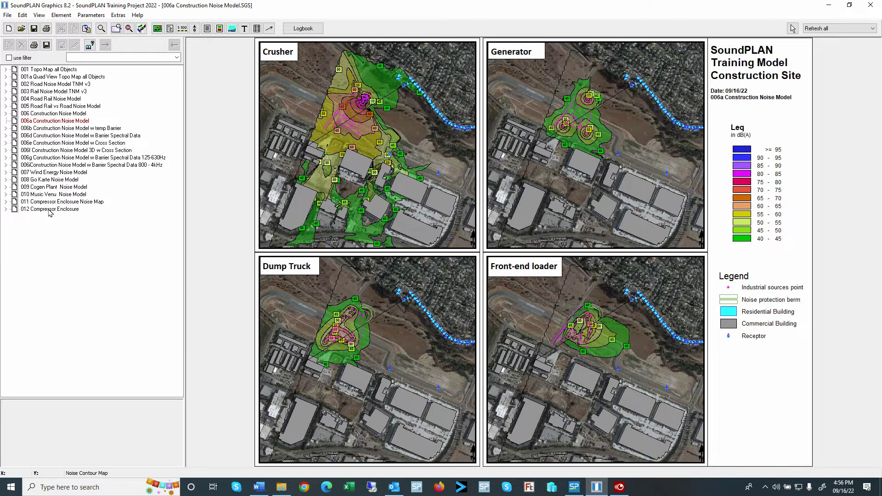
pyautogui.click(29, 76)
# - Open the 006 Construction Noise Model sheet with its combined construction-site contour map
pyautogui.click(46, 115)
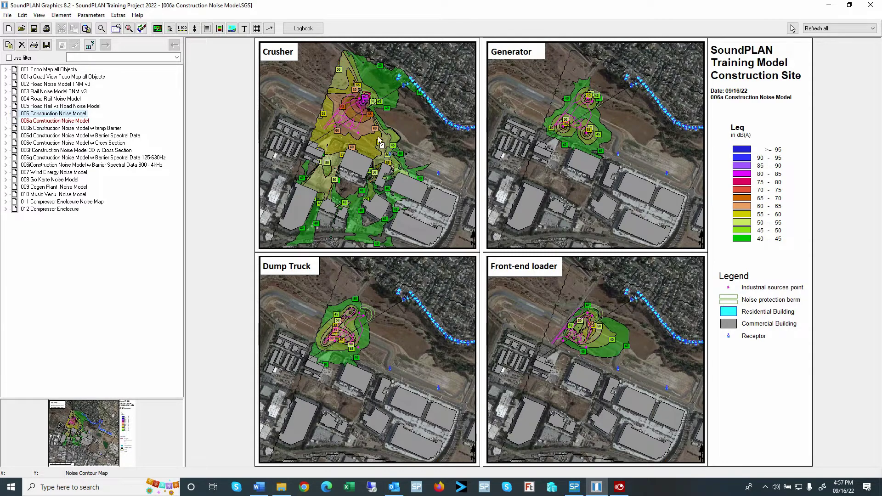
pyautogui.press('Return')
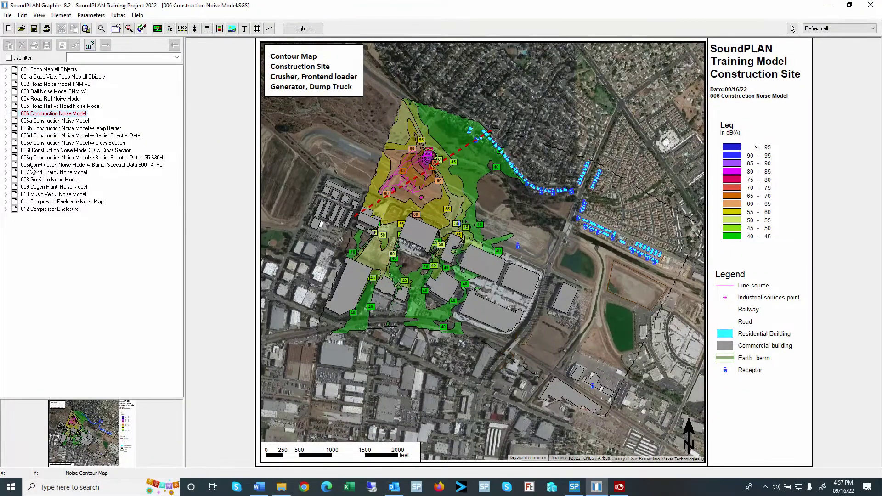
# - Rename sheet 006i, deleting 'Noise Model' from its name
pyautogui.click(32, 165)
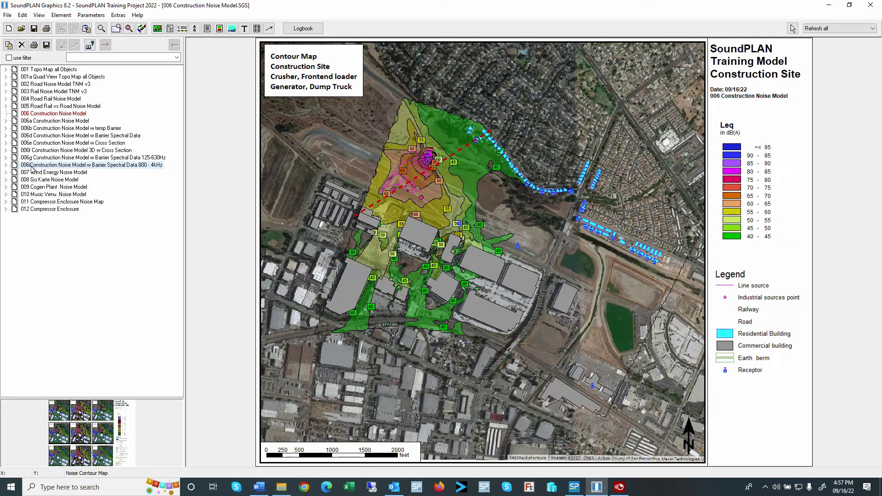
pyautogui.rightClick(35, 166)
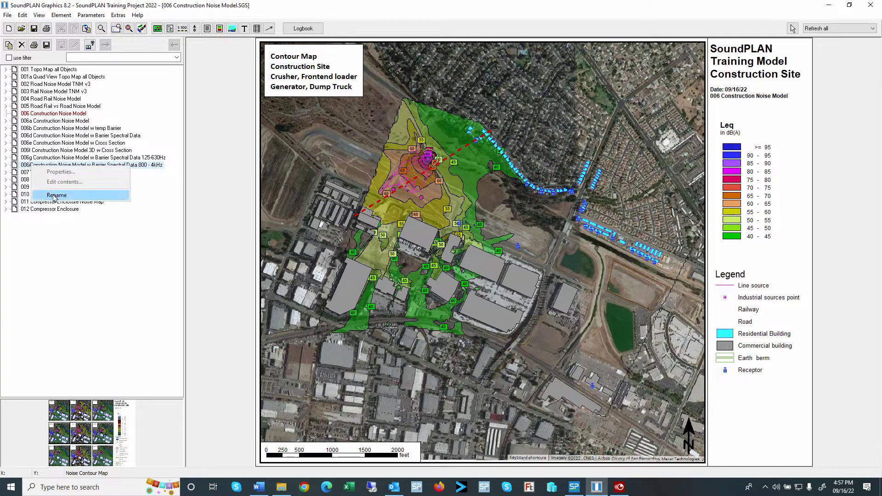
pyautogui.click(56, 195)
pyautogui.click(32, 166)
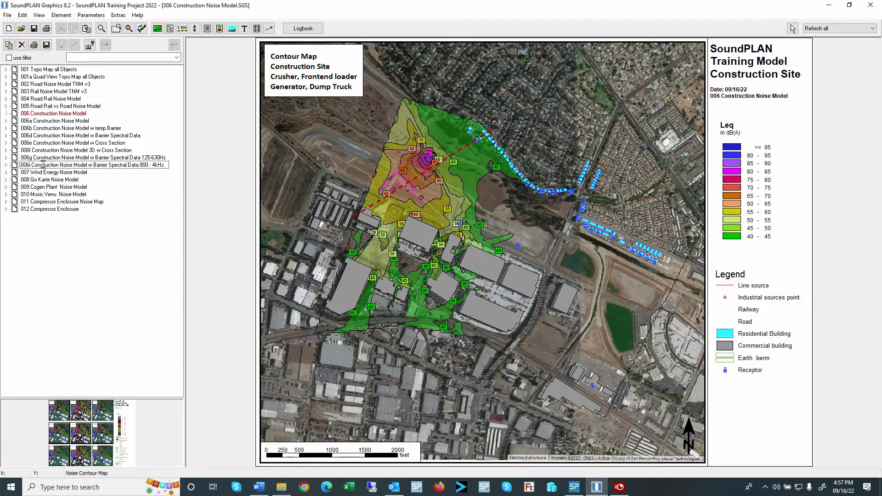
pyautogui.press('Return')
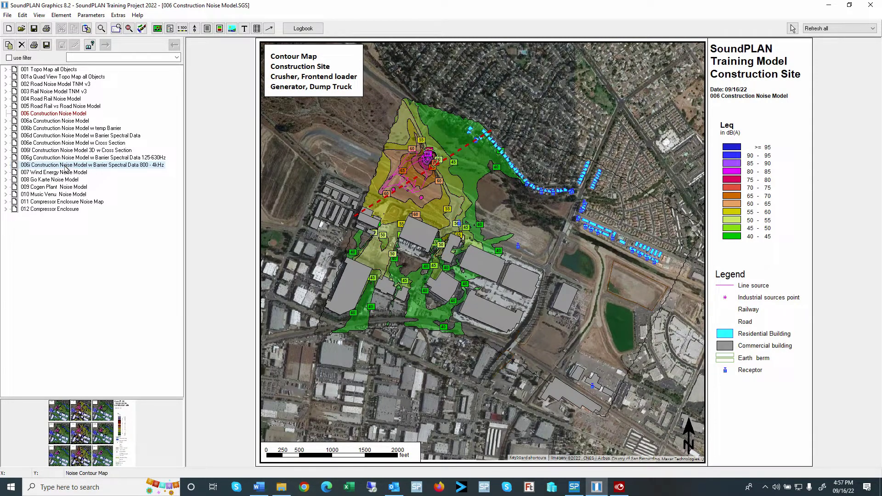
pyautogui.rightClick(66, 169)
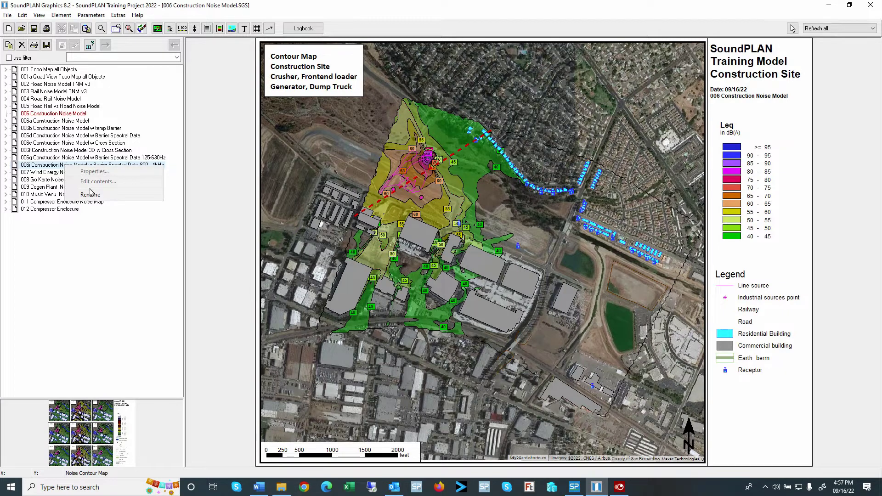
pyautogui.click(91, 194)
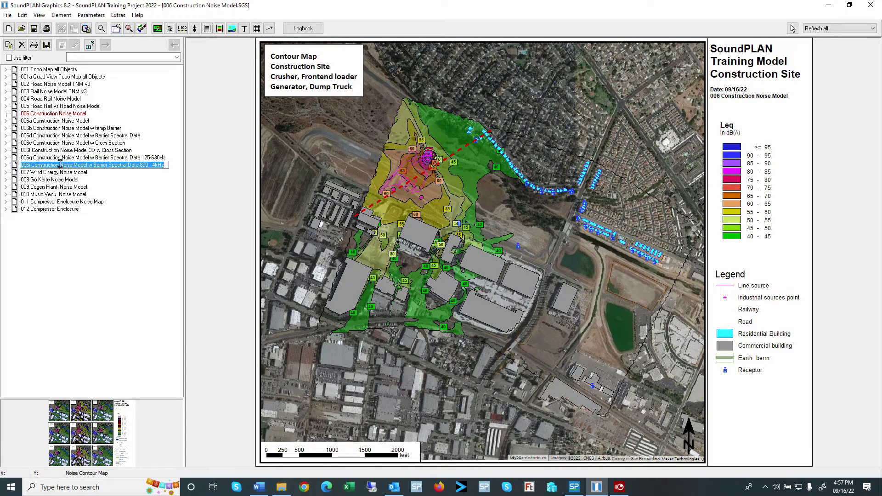
pyautogui.click(61, 163)
pyautogui.press('Delete')
pyautogui.press('Delete')
pyautogui.press('Delete')
pyautogui.press('Delete')
pyautogui.press('Delete')
pyautogui.press('Delete')
pyautogui.press('Delete')
pyautogui.press('Delete')
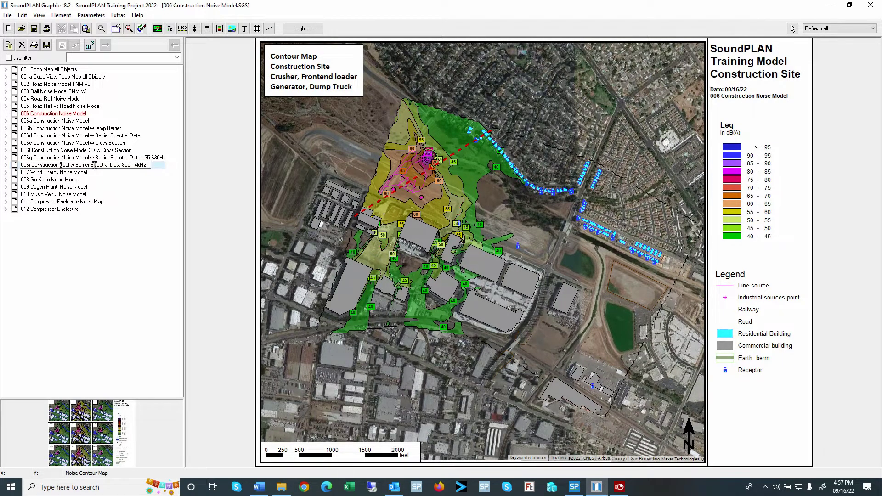
pyautogui.press('Delete')
pyautogui.press('Delete')
pyautogui.press('Delete')
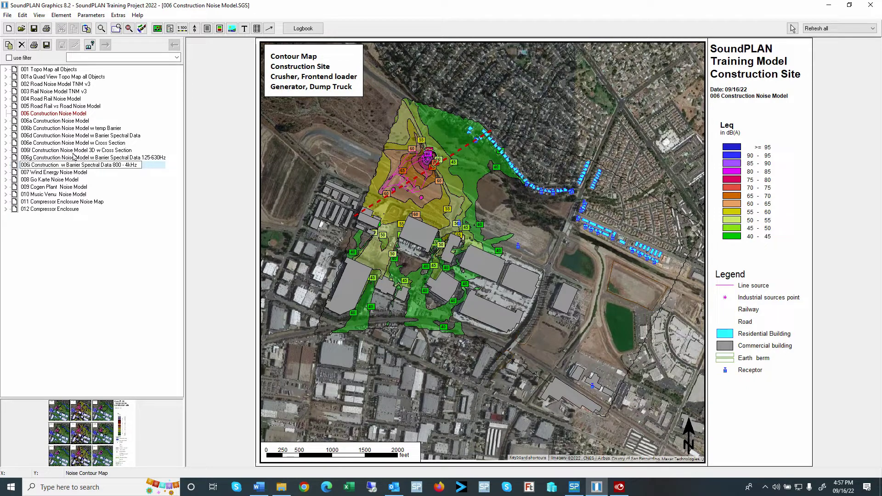
pyautogui.press('Return')
# - Delete 'Noise Model' from the 006g and 006f sheet names
pyautogui.click(62, 159)
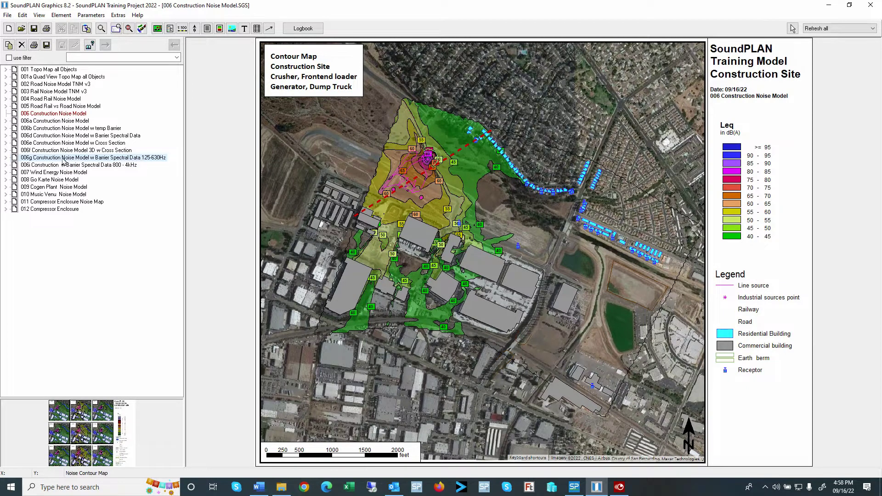
pyautogui.click(63, 159)
pyautogui.press('Delete')
pyautogui.press('Delete')
pyautogui.press('Delete')
pyautogui.press('Delete')
pyautogui.press('Delete')
pyautogui.press('Delete')
pyautogui.press('Delete')
pyautogui.press('Delete')
pyautogui.press('Delete')
pyautogui.press('Delete')
pyautogui.press('Delete')
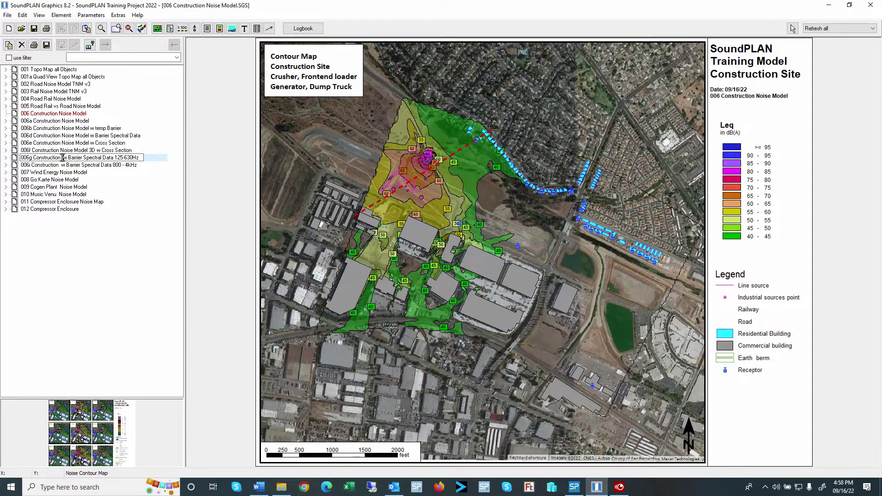
pyautogui.click(62, 152)
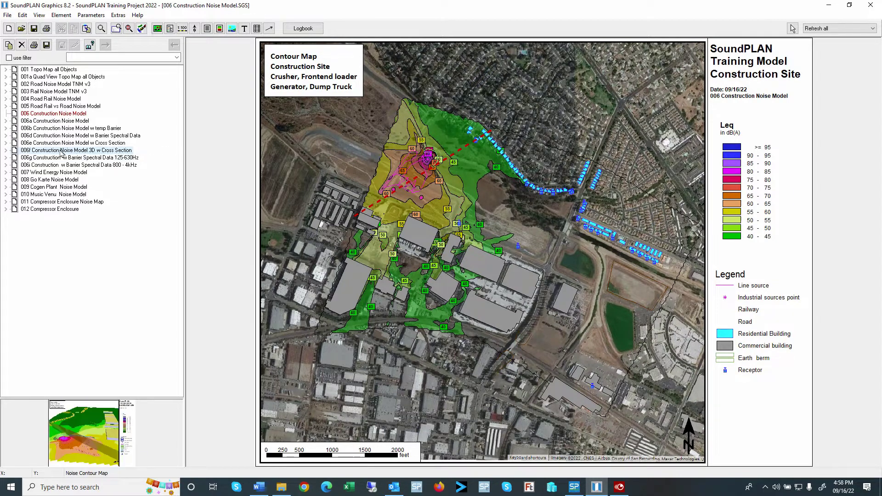
pyautogui.click(62, 151)
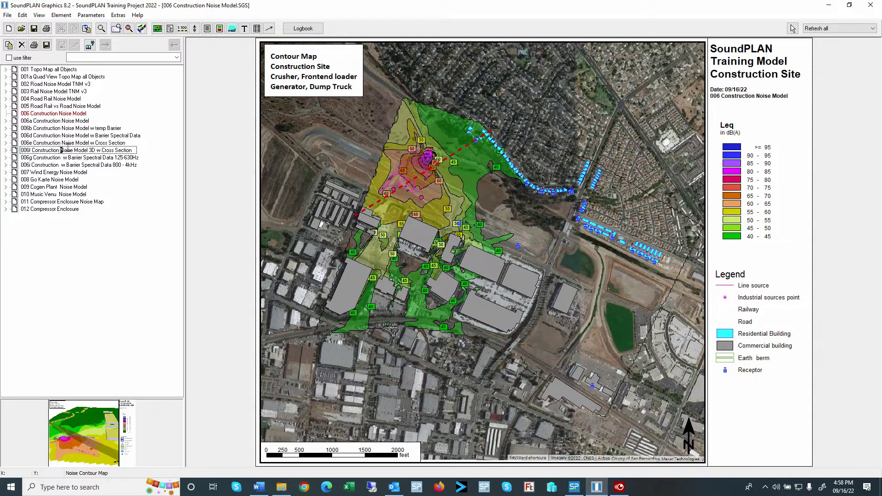
pyautogui.press('Delete')
pyautogui.press('Delete')
pyautogui.press('Delete')
pyautogui.press('Delete')
pyautogui.press('Delete')
pyautogui.press('Delete')
pyautogui.press('Delete')
pyautogui.press('Delete')
pyautogui.press('Delete')
pyautogui.press('Delete')
pyautogui.press('Delete')
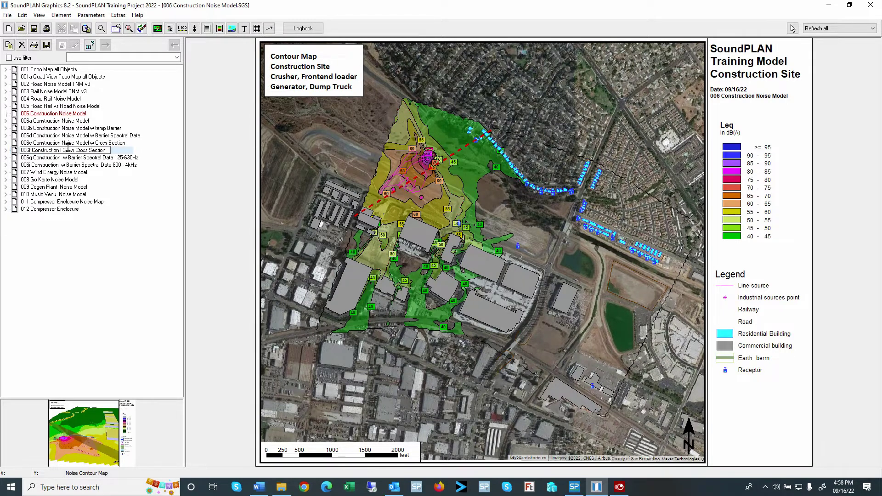
pyautogui.press('Delete')
pyautogui.press('Return')
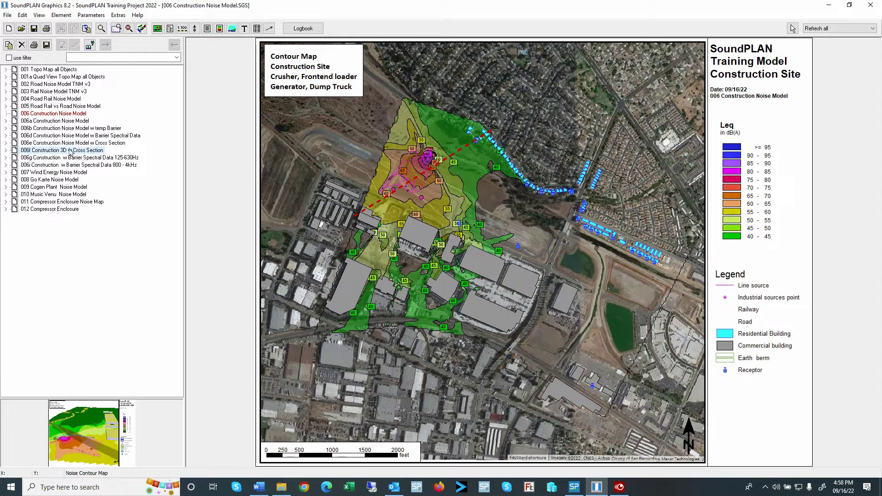
pyautogui.click(71, 144)
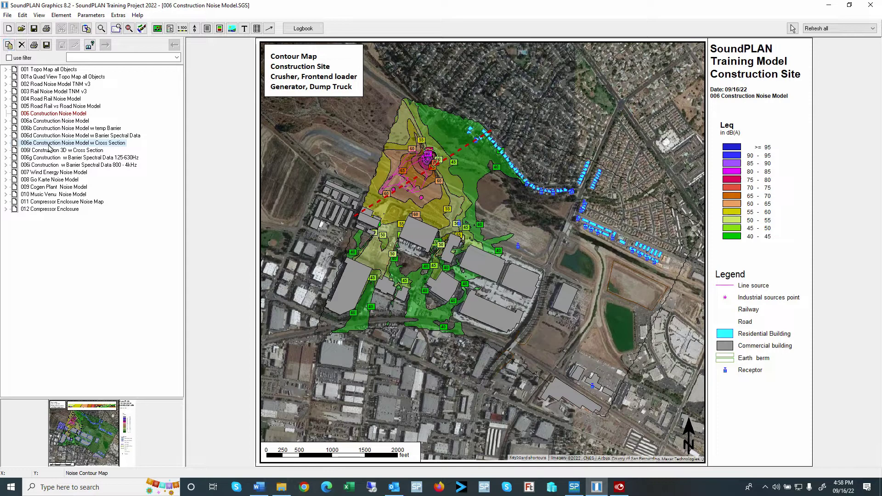
pyautogui.click(41, 152)
pyautogui.click(41, 144)
pyautogui.click(9, 45)
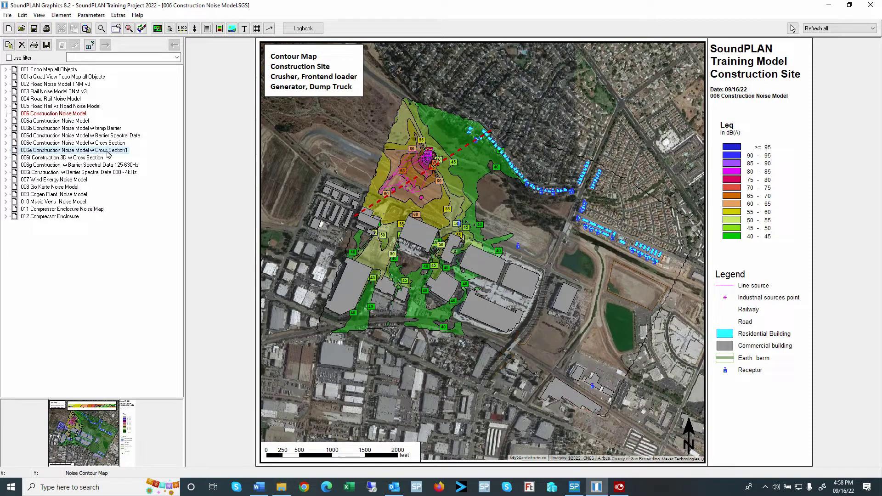
pyautogui.click(108, 152)
pyautogui.click(41, 143)
pyautogui.click(40, 150)
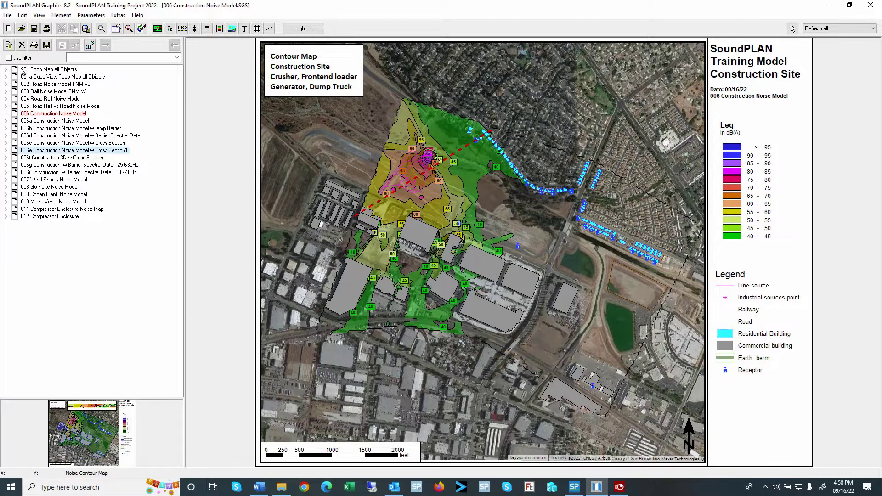
pyautogui.click(21, 45)
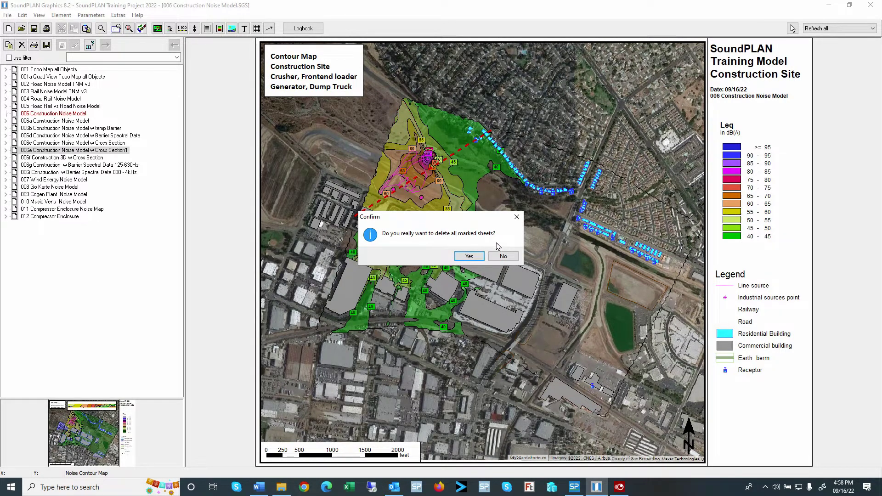
pyautogui.click(469, 256)
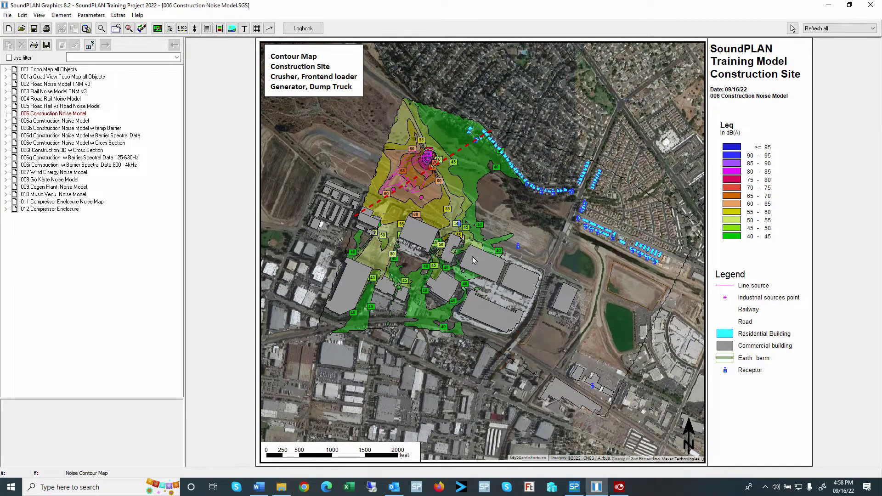
# - Range-select the sheets by clicking 012 Compressor Enclosure, then Shift-clicking 001 Topo Map all Objects
pyautogui.hotkey('alt', 'Tab')
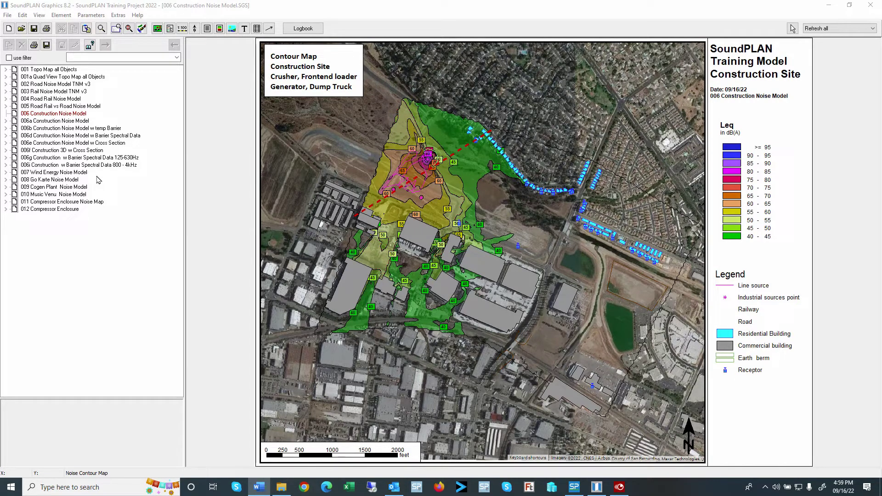
pyautogui.click(61, 69)
pyautogui.click(61, 69)
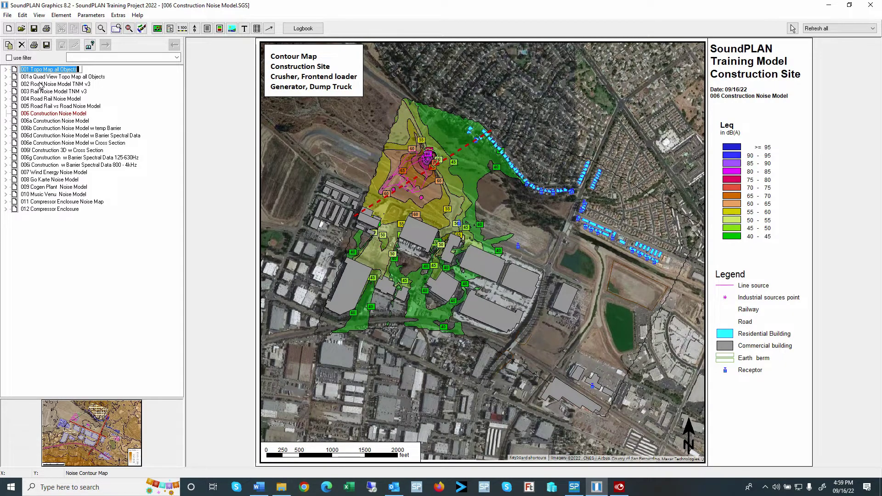
pyautogui.click(43, 212)
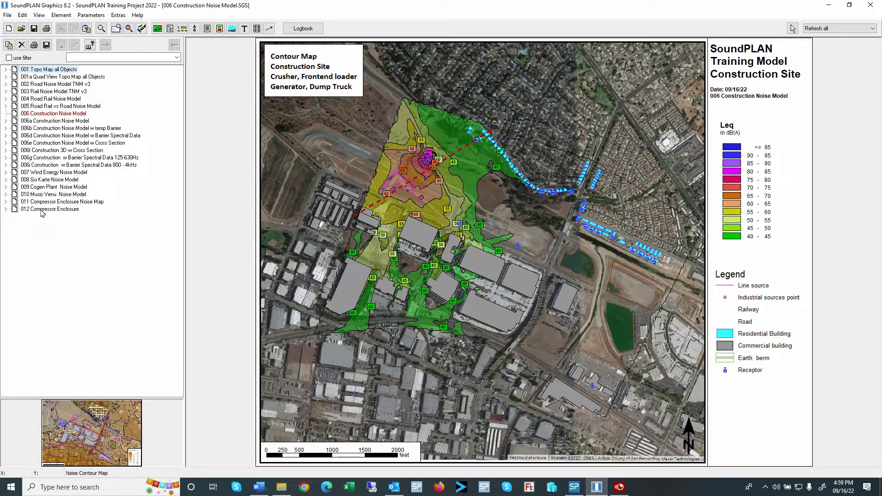
pyautogui.click(34, 69)
pyautogui.click(39, 212)
pyautogui.click(39, 212)
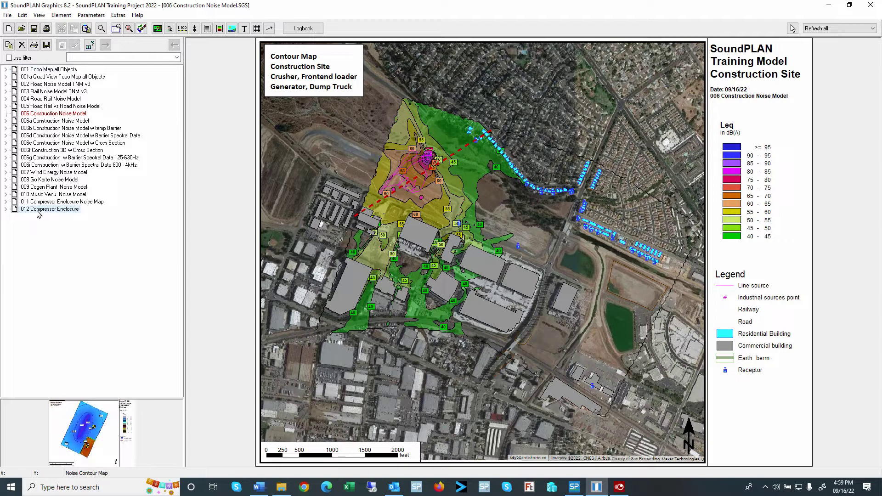
pyautogui.keyDown('shift'); pyautogui.click(36, 71); pyautogui.keyUp('shift')
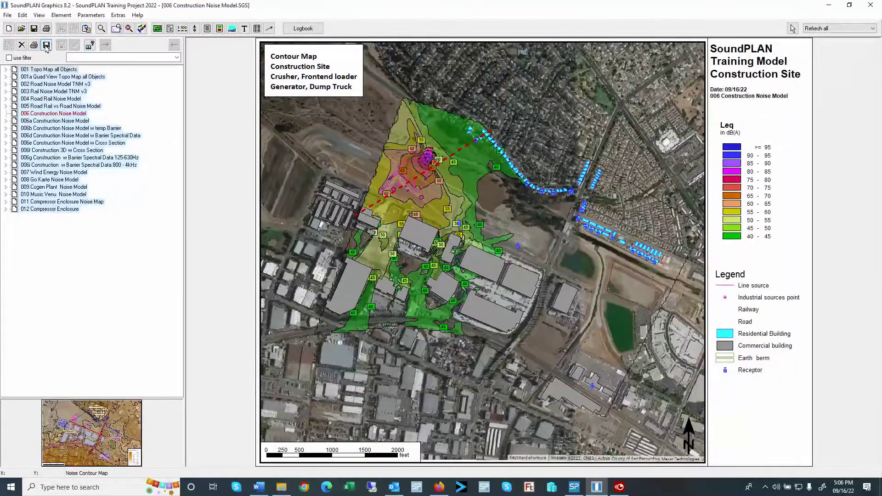
# - Export the selected sheets as 300 dpi JPeg bitmaps into subfolder 'Maps 09-16-2022'
pyautogui.click(92, 65)
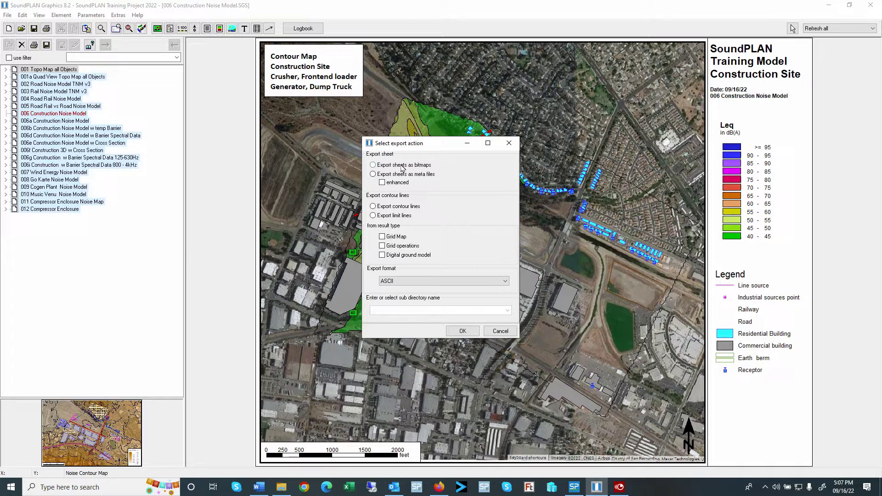
pyautogui.click(372, 165)
pyautogui.click(441, 309)
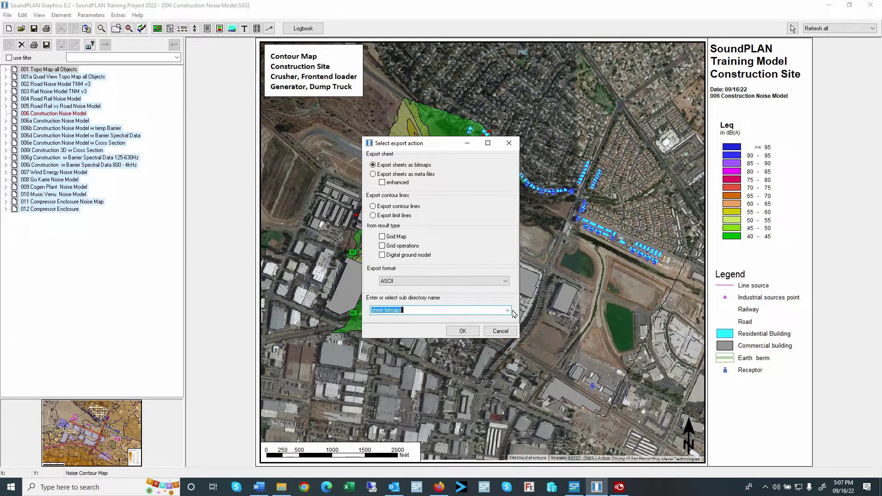
pyautogui.write('Maps 09-16-')
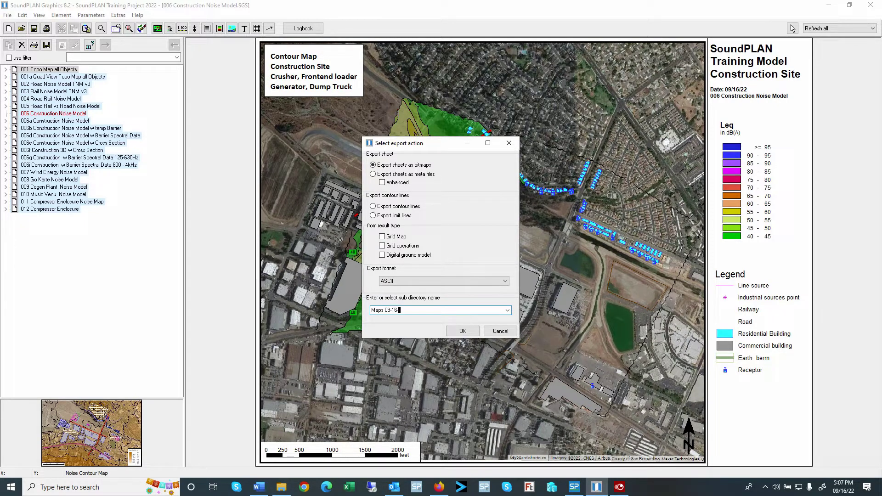
pyautogui.write('2022')
pyautogui.click(471, 332)
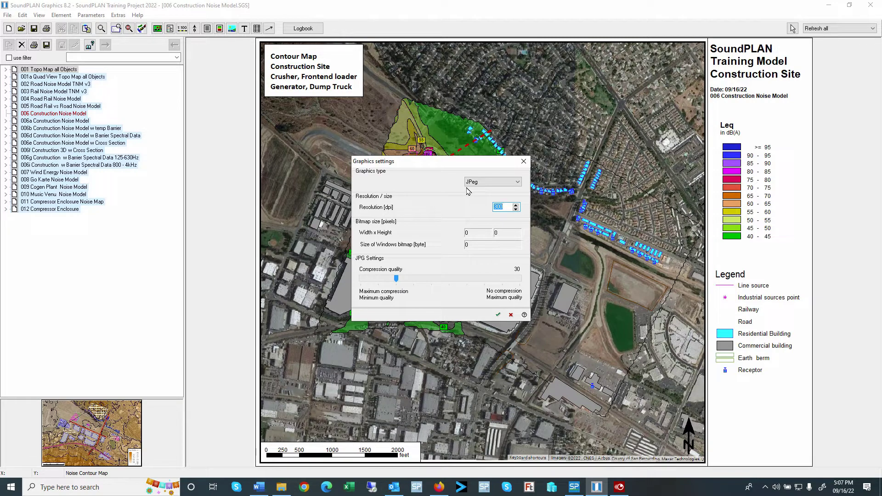
pyautogui.click(484, 183)
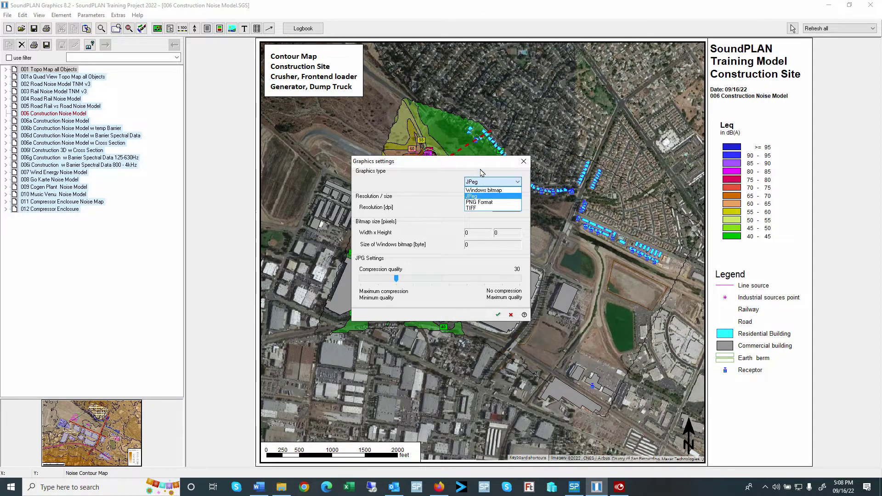
pyautogui.click(482, 172)
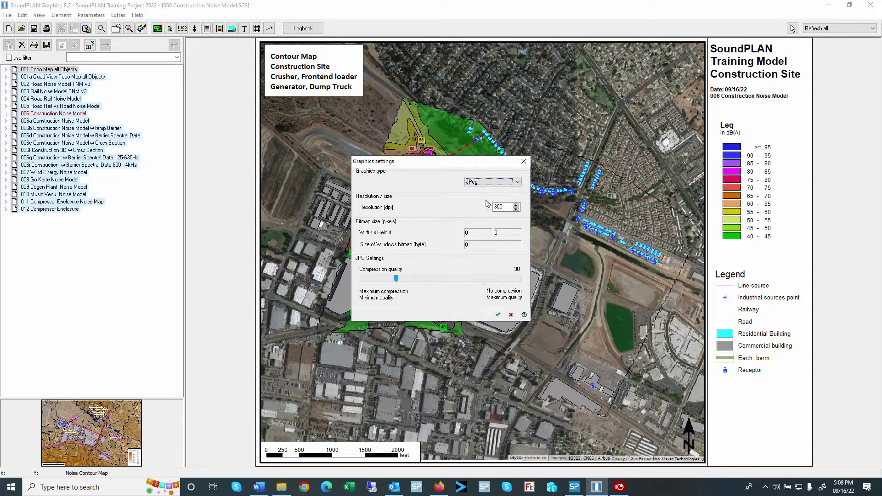
pyautogui.click(498, 315)
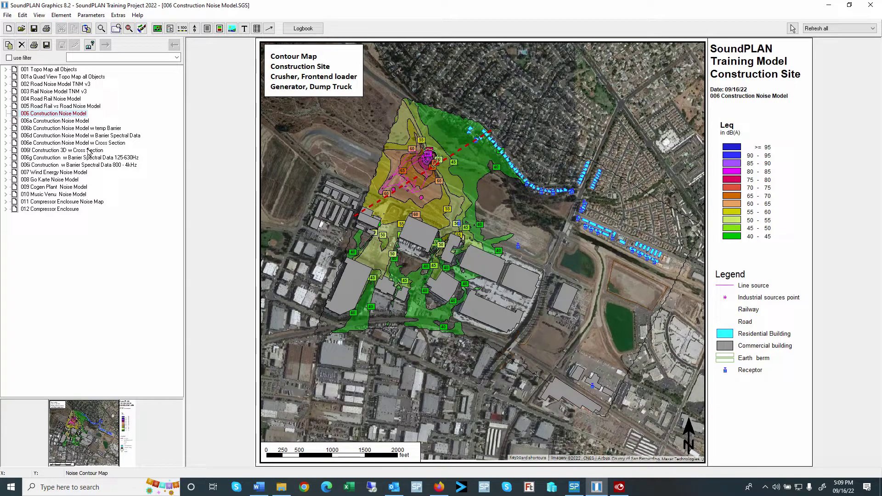
# - Choose the map's Leq colour scale as source and the 006d Barrier Spectral Data sheet as target
pyautogui.click(770, 161)
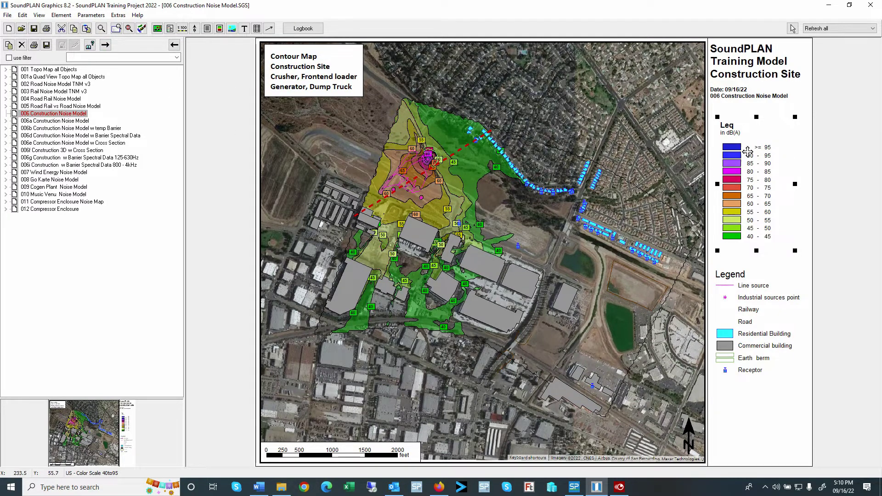
pyautogui.click(67, 136)
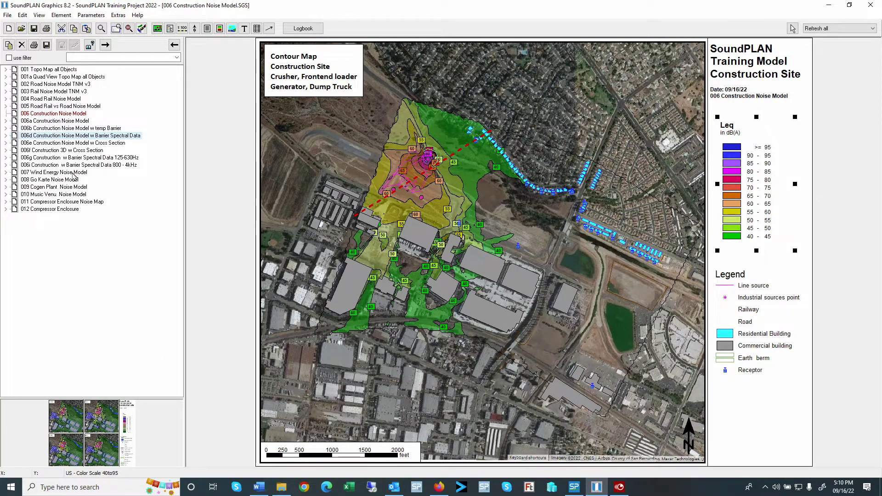
pyautogui.doubleClick(313, 168)
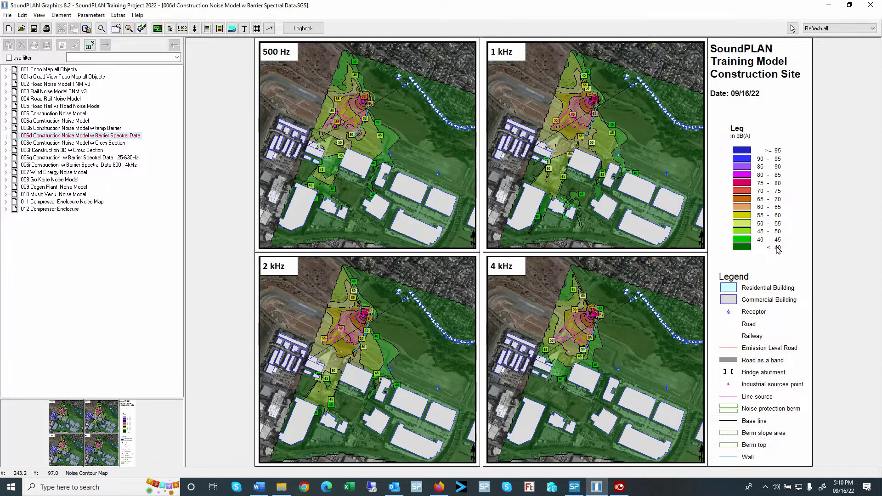
pyautogui.doubleClick(54, 113)
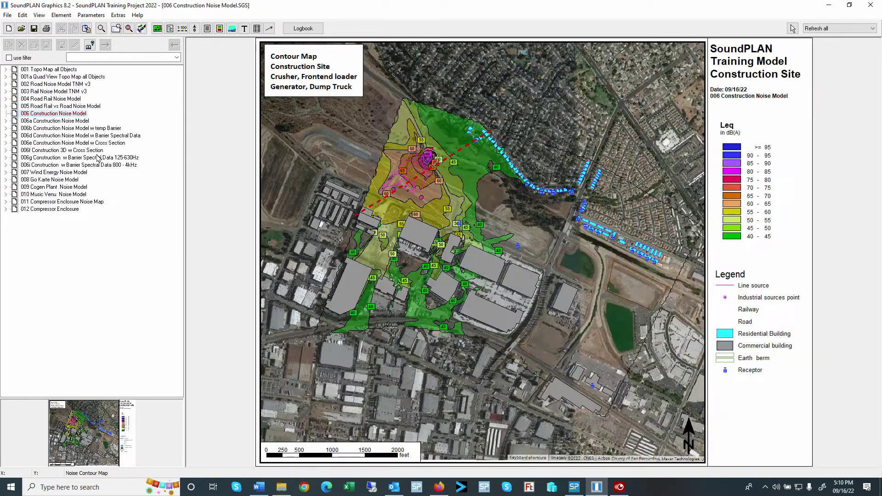
# - Transfer the Leq scale's properties, contents and font/section layout to sheet 006d, then save
pyautogui.click(755, 183)
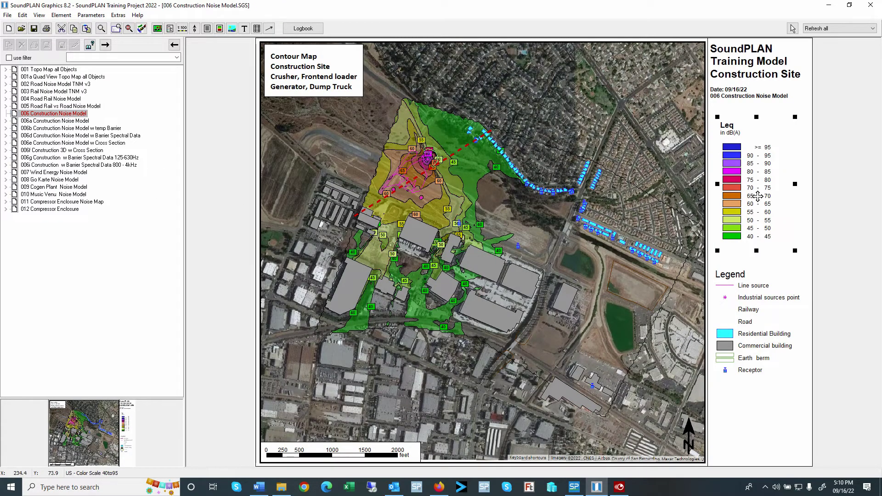
pyautogui.click(45, 136)
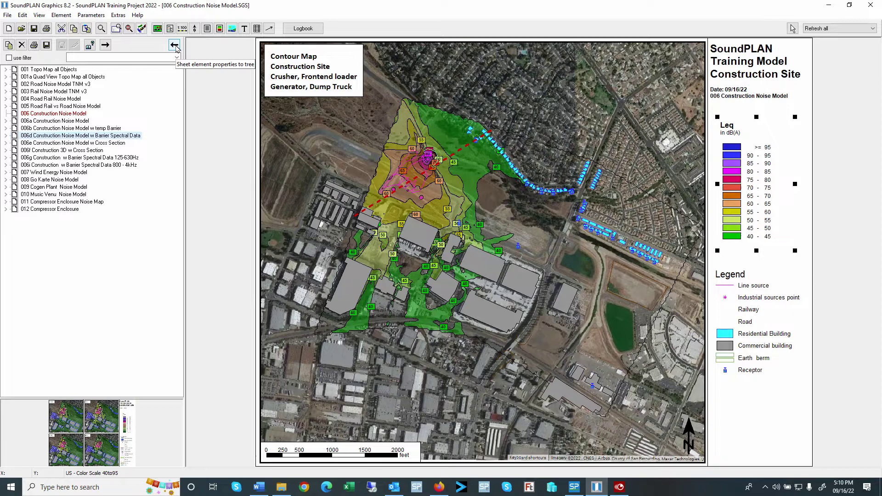
pyautogui.click(175, 46)
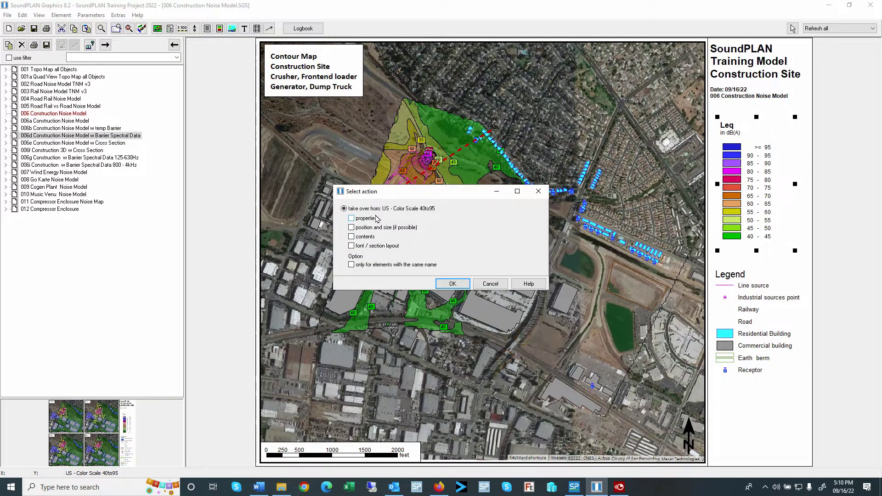
pyautogui.click(351, 237)
pyautogui.click(352, 265)
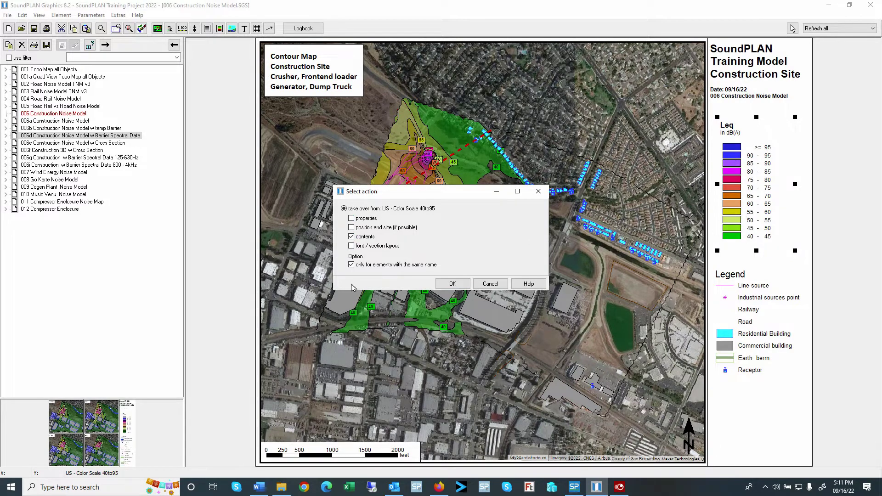
pyautogui.click(351, 246)
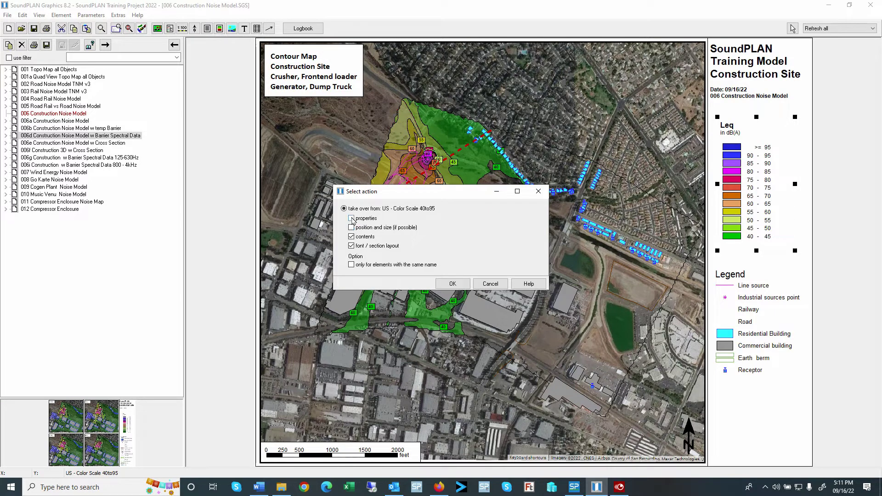
pyautogui.click(352, 219)
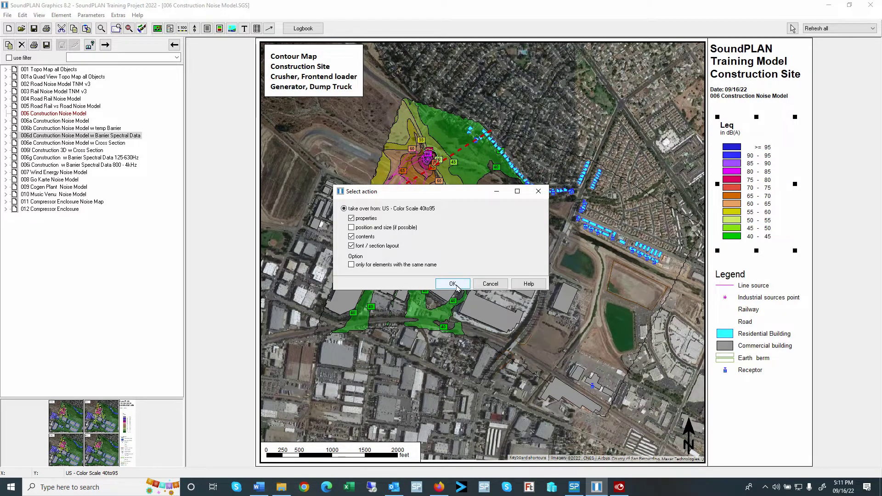
pyautogui.click(453, 284)
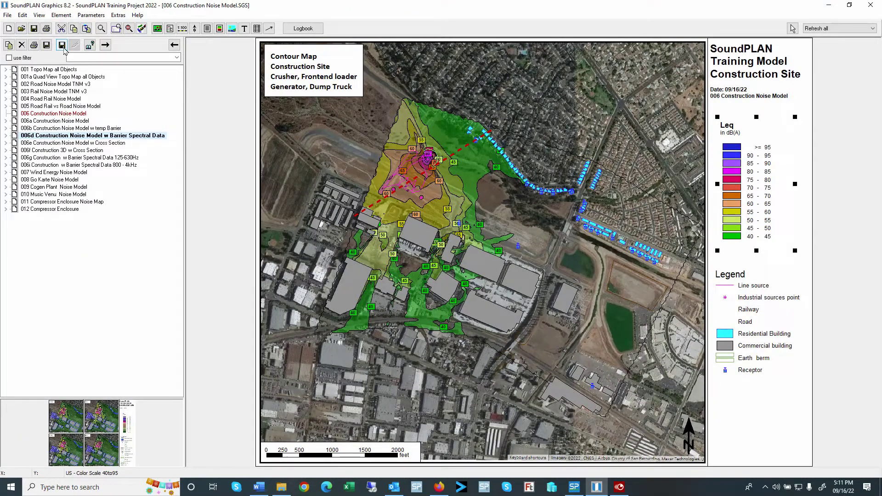
pyautogui.click(63, 46)
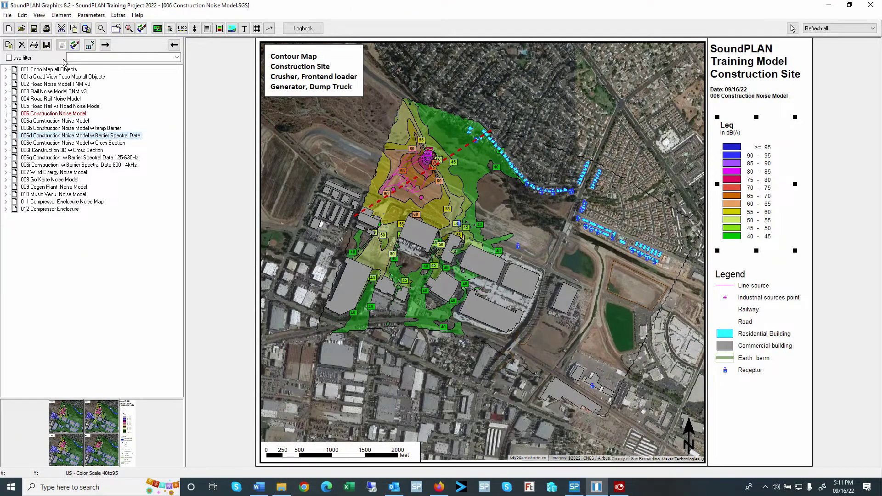
pyautogui.click(50, 136)
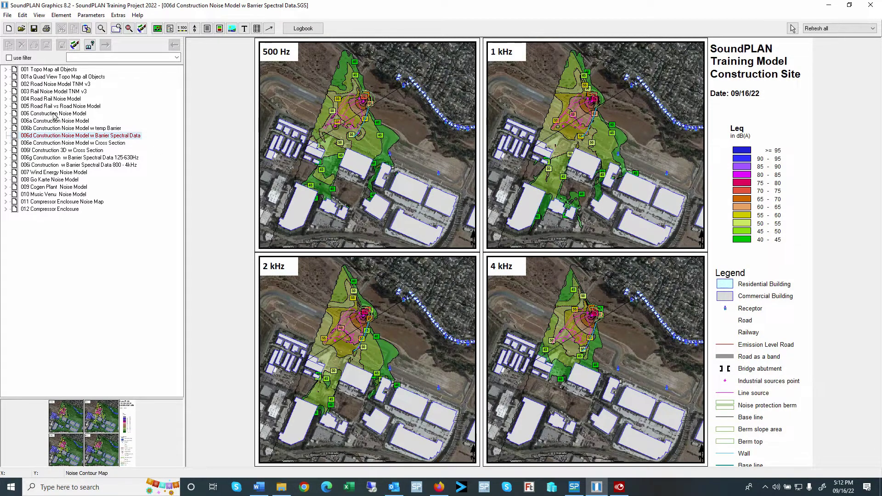
pyautogui.click(54, 114)
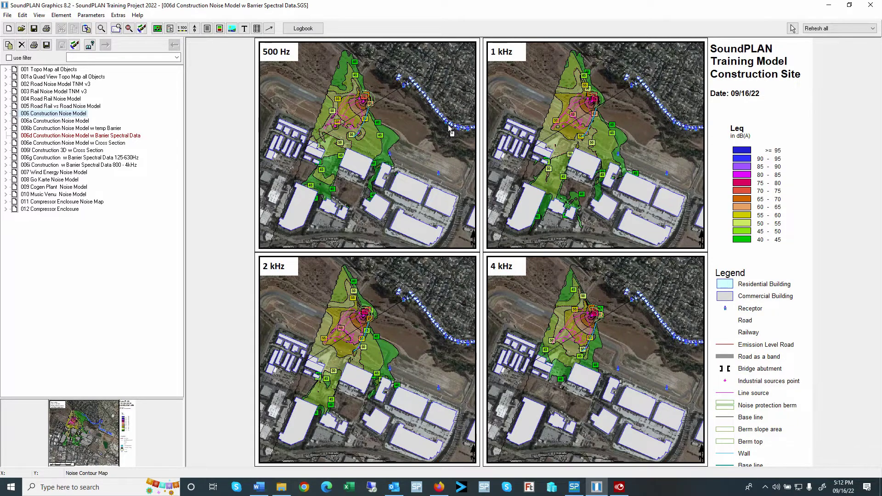
pyautogui.doubleClick(55, 121)
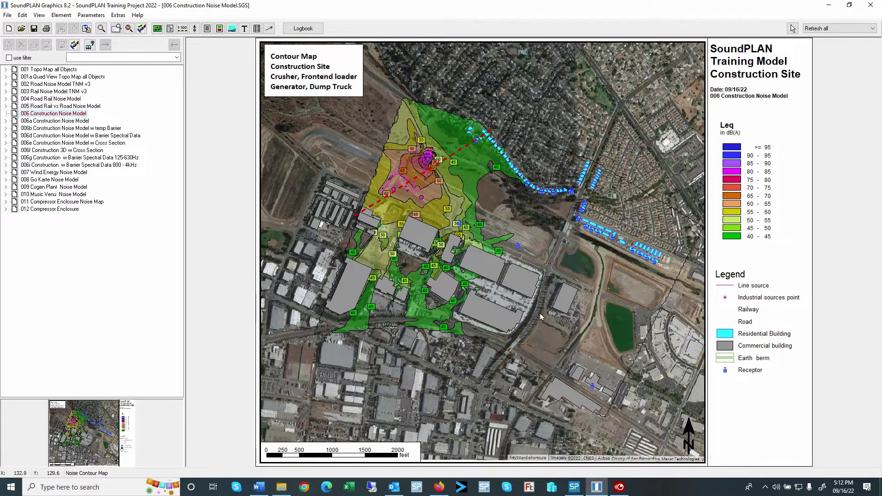
# - Set the Auxiliary building object type's fill colour to orange with Base settings checked
pyautogui.rightClick(325, 165)
pyautogui.click(358, 178)
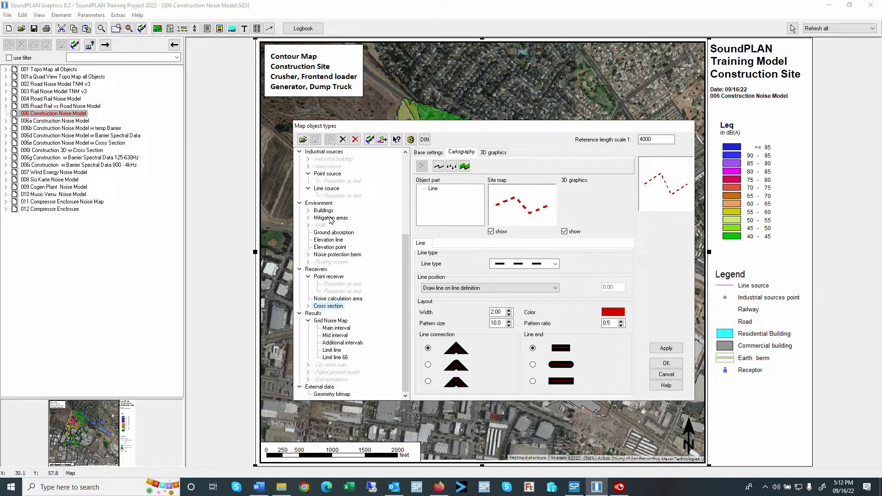
pyautogui.click(308, 211)
pyautogui.click(334, 227)
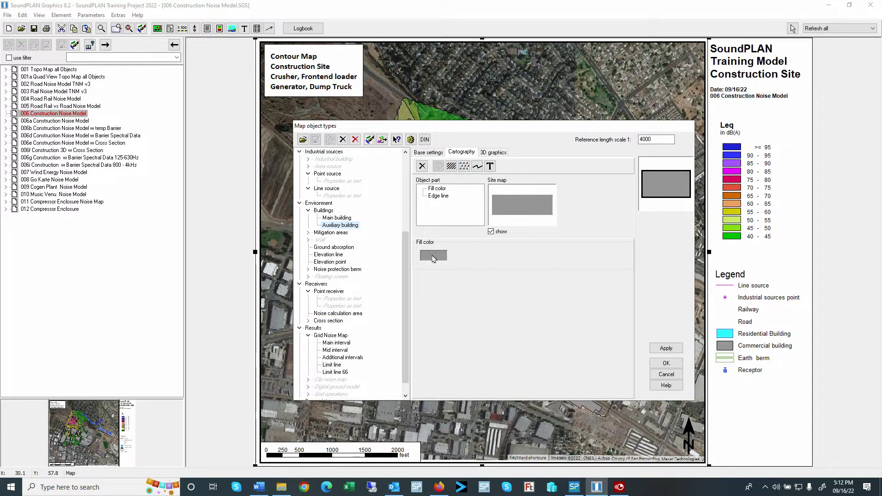
pyautogui.click(433, 257)
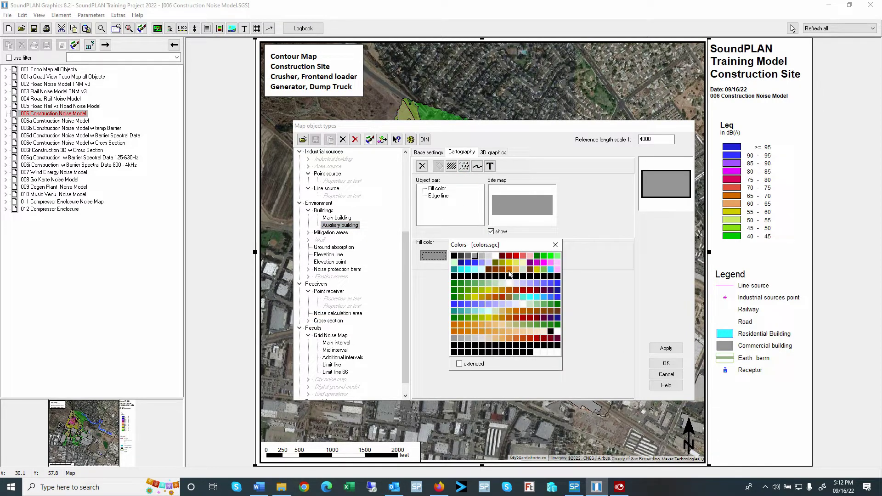
pyautogui.click(509, 270)
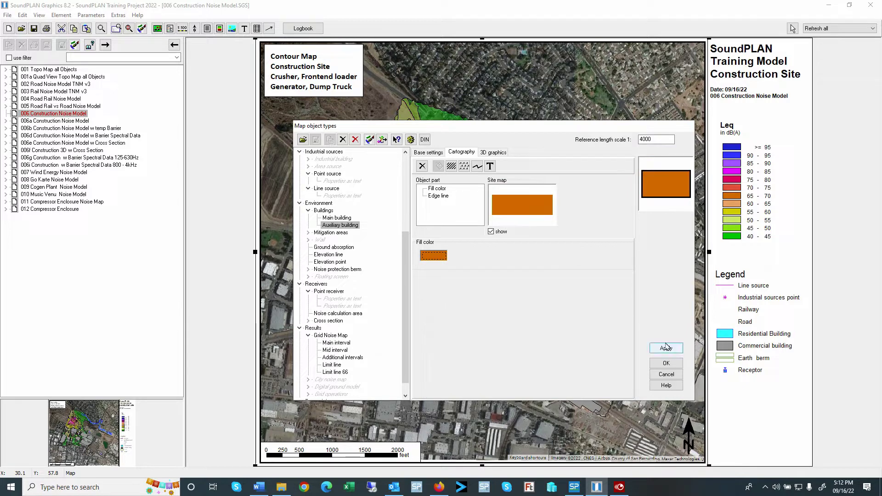
pyautogui.click(429, 153)
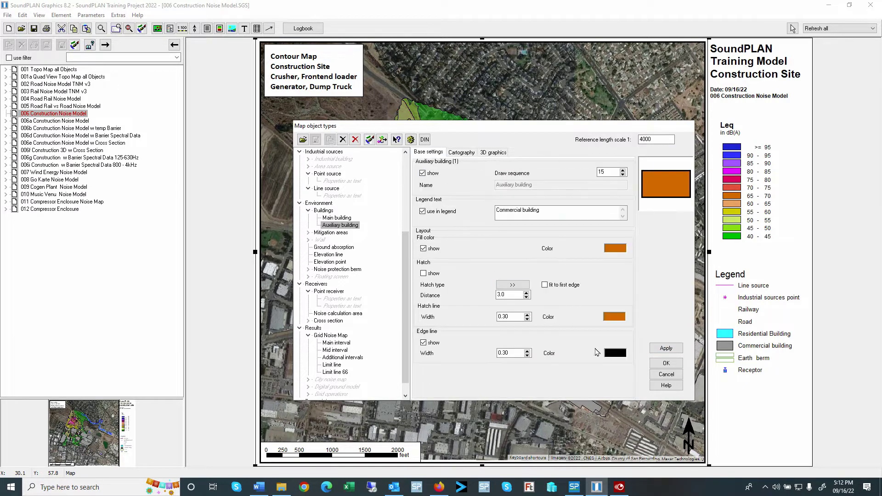
pyautogui.click(666, 348)
pyautogui.click(667, 363)
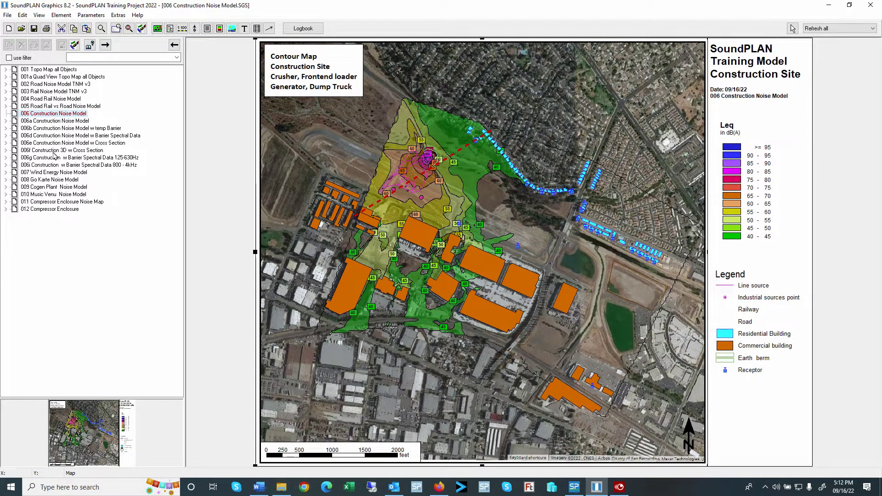
# - Transfer object types with updated legend texts to sheets 006d and 006e, then save
pyautogui.click(62, 136)
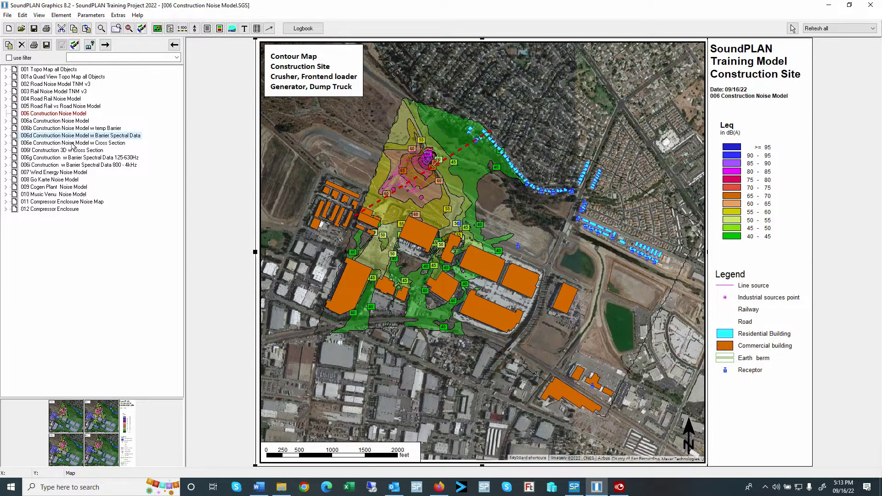
pyautogui.keyDown('ctrl'); pyautogui.click(72, 144); pyautogui.keyUp('ctrl')
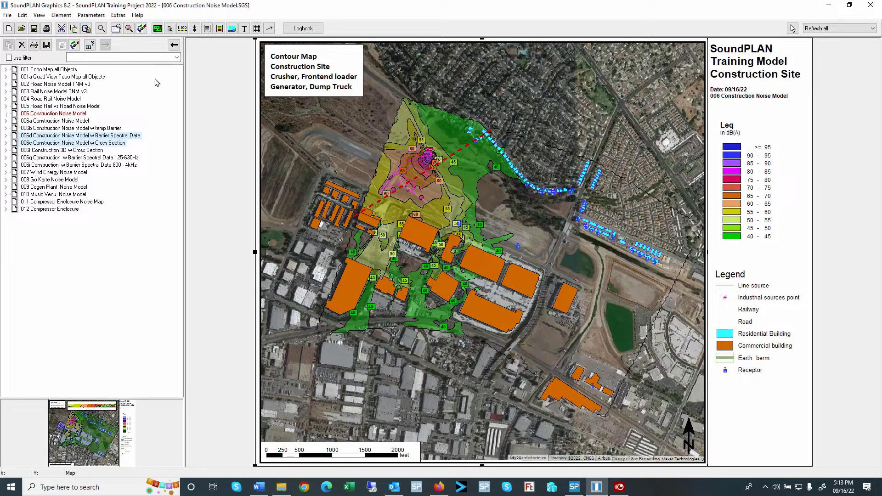
pyautogui.click(174, 44)
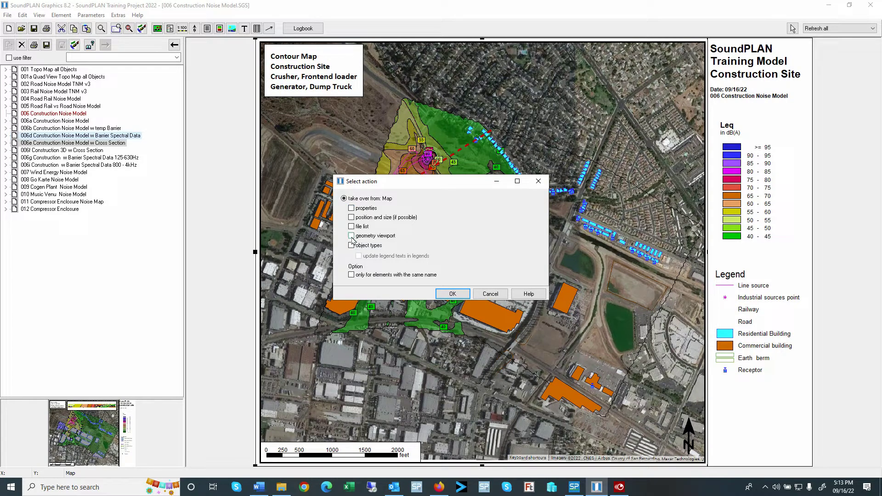
pyautogui.click(351, 245)
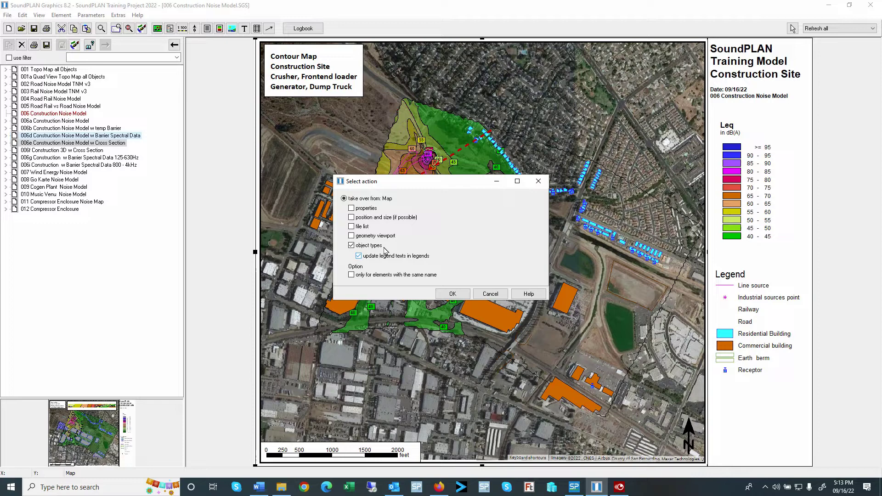
pyautogui.click(452, 296)
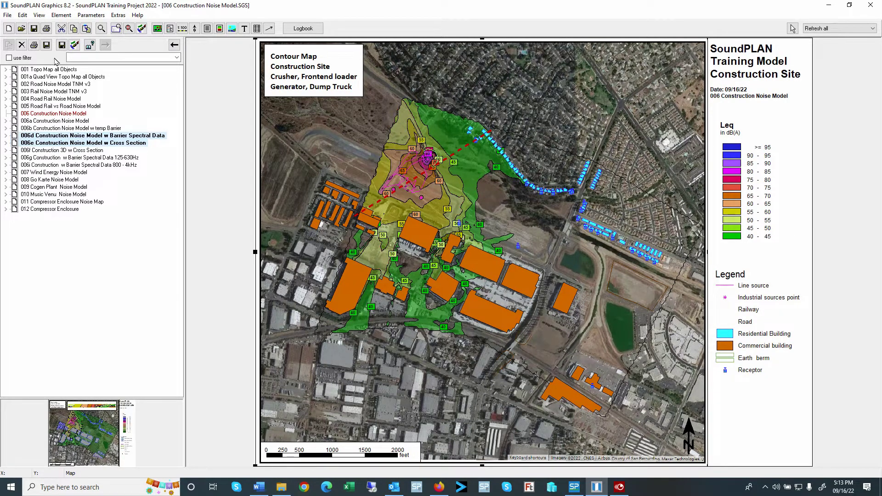
pyautogui.click(61, 44)
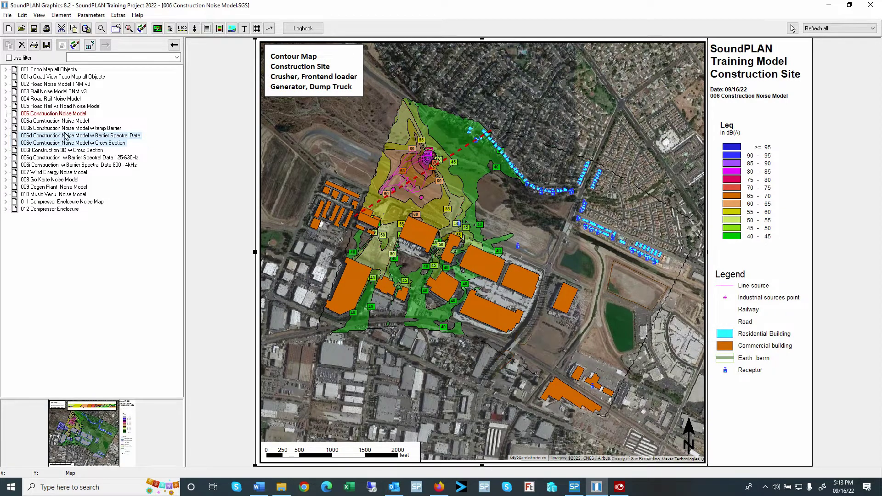
# - Open sheet 006d Barrier Spectral Data, answering Yes to save the current sheet
pyautogui.click(70, 136)
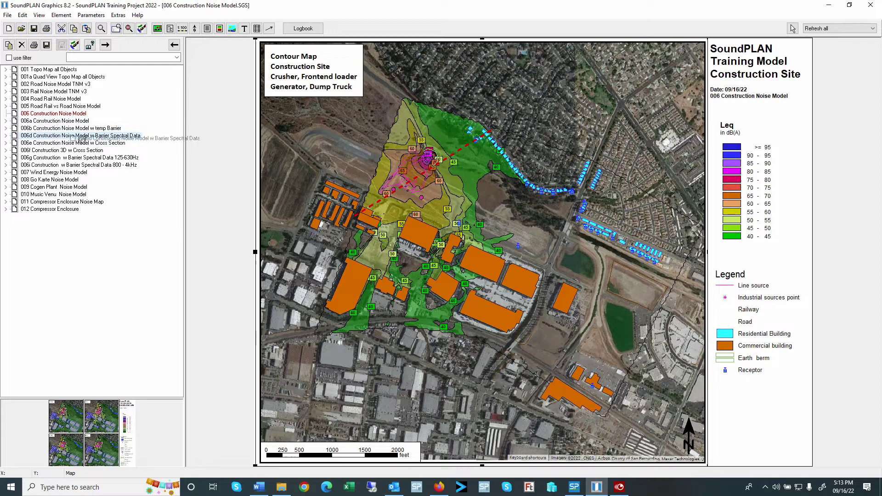
pyautogui.doubleClick(71, 137)
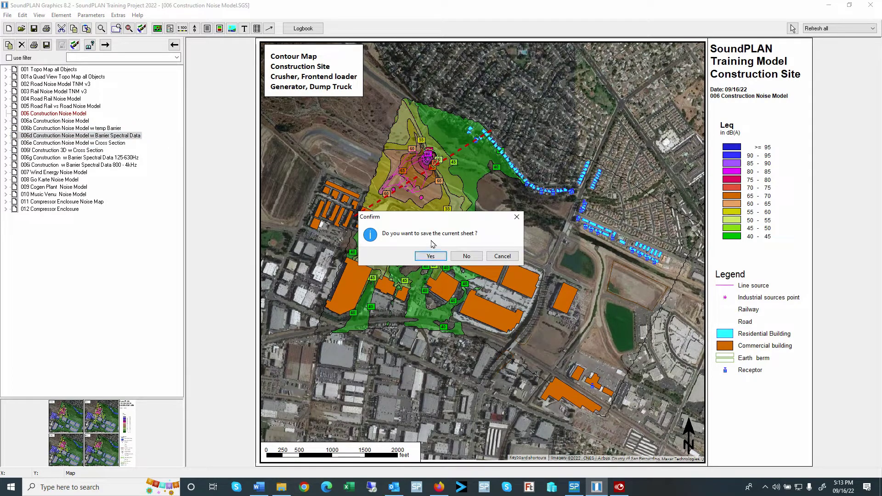
pyautogui.click(442, 259)
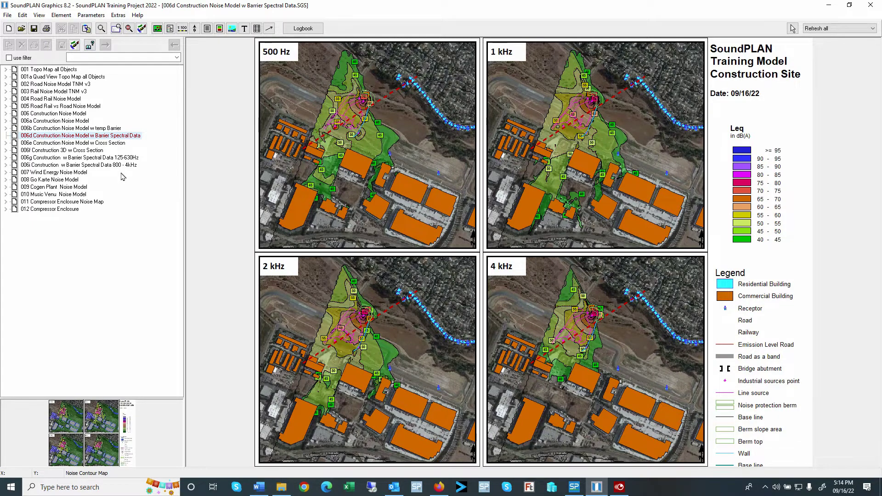
# - Select the 006f Construction 3D w Cross Section sheet and expand its Map1 and legend elements
pyautogui.click(76, 151)
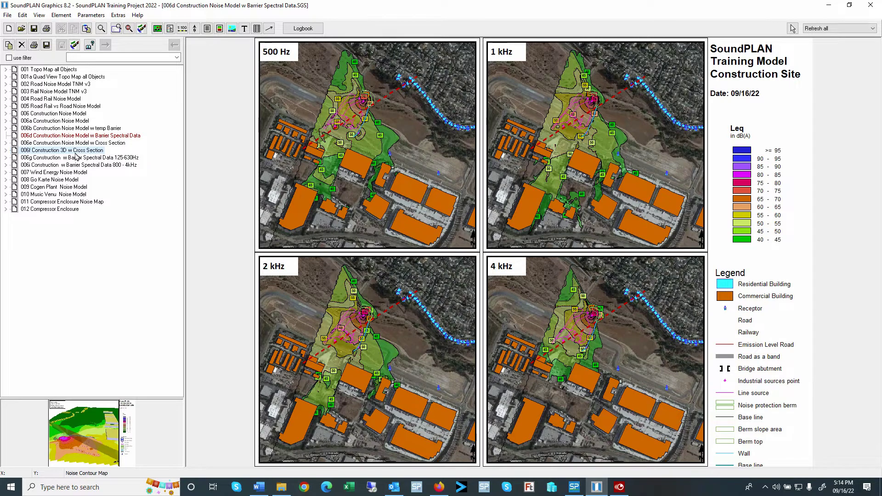
pyautogui.click(5, 151)
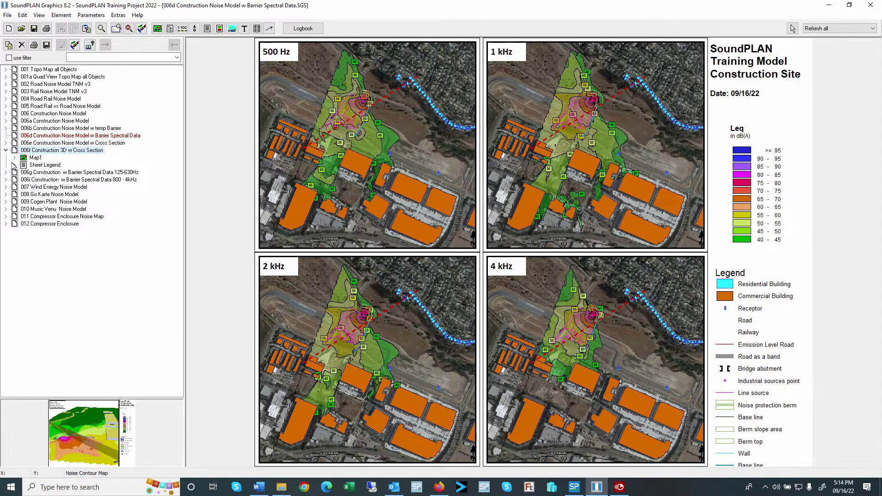
pyautogui.click(15, 165)
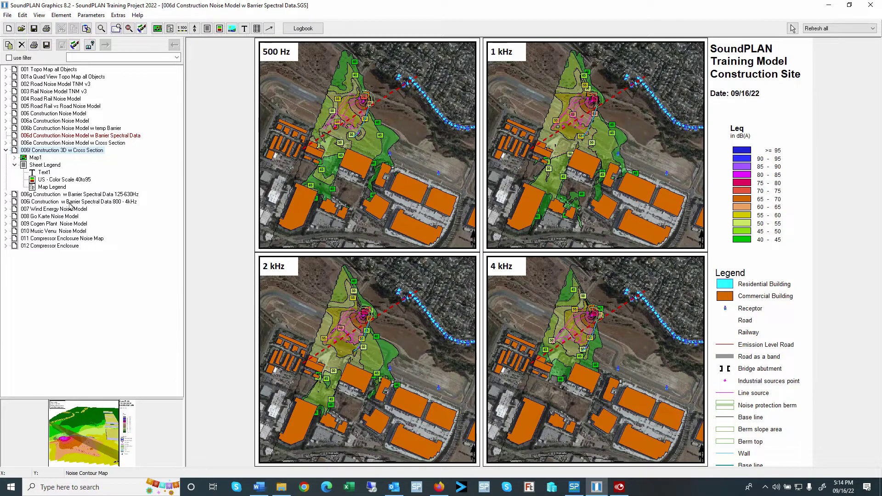
pyautogui.click(15, 158)
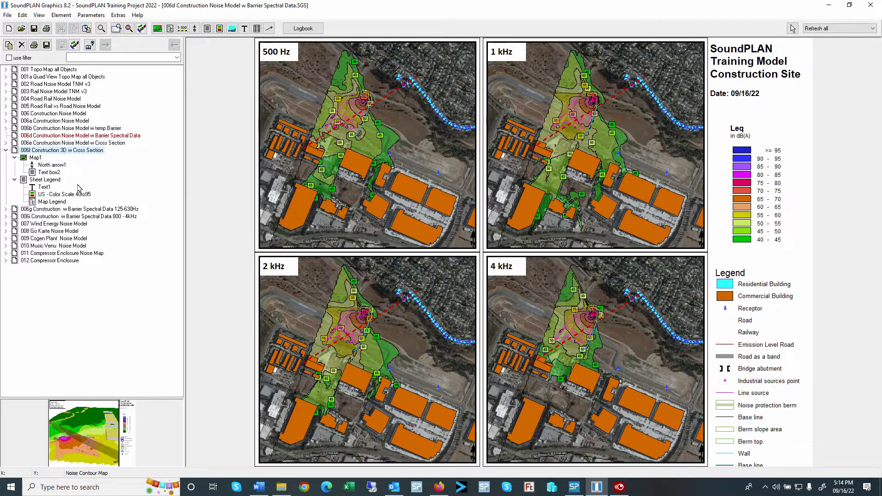
# - Preview the Text box2 and Text1 title elements, then return to the 006 Construction Noise Model sheet
pyautogui.click(53, 174)
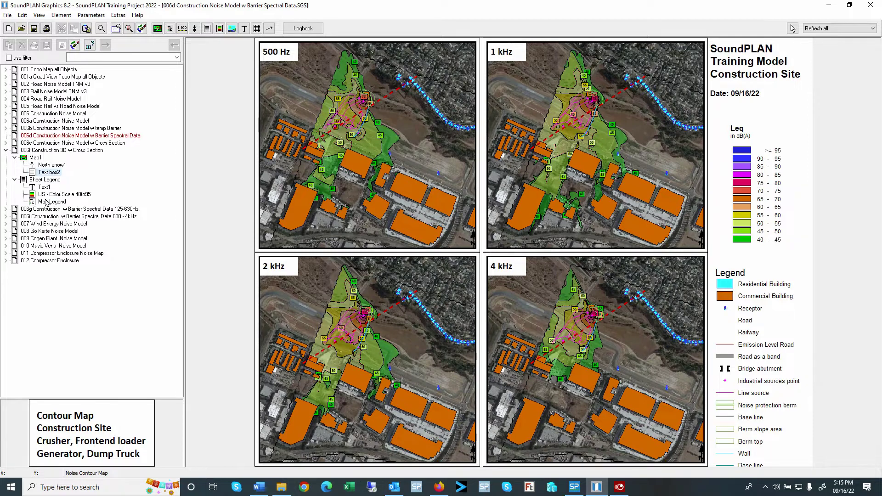
pyautogui.click(48, 188)
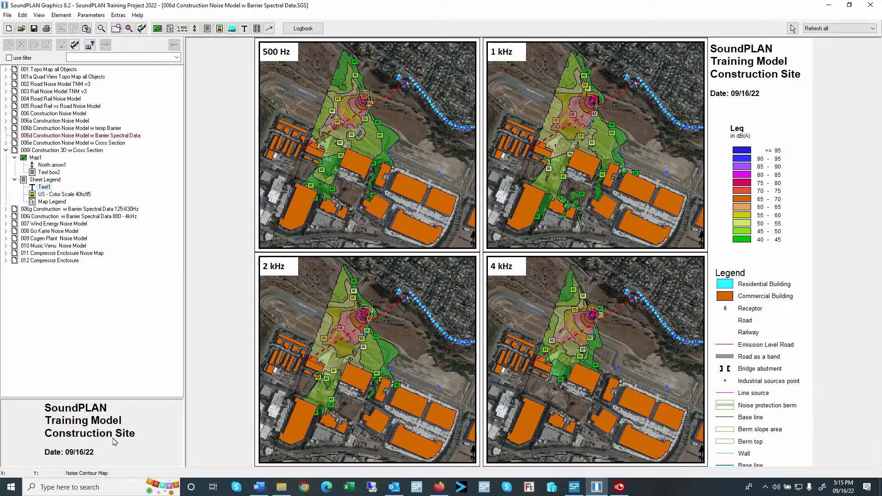
pyautogui.click(759, 61)
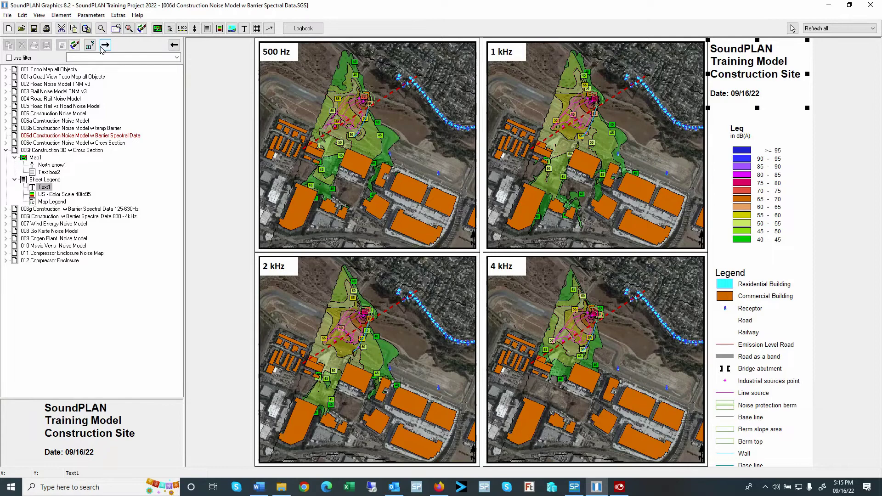
pyautogui.click(105, 45)
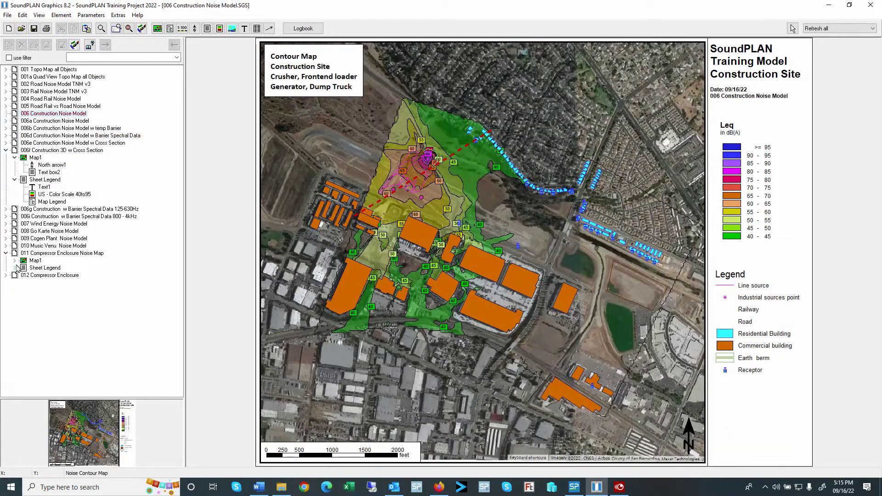
# - Insert the complete Text box warehouse element from 011's Map1 over the large commercial building
pyautogui.click(14, 261)
pyautogui.click(60, 291)
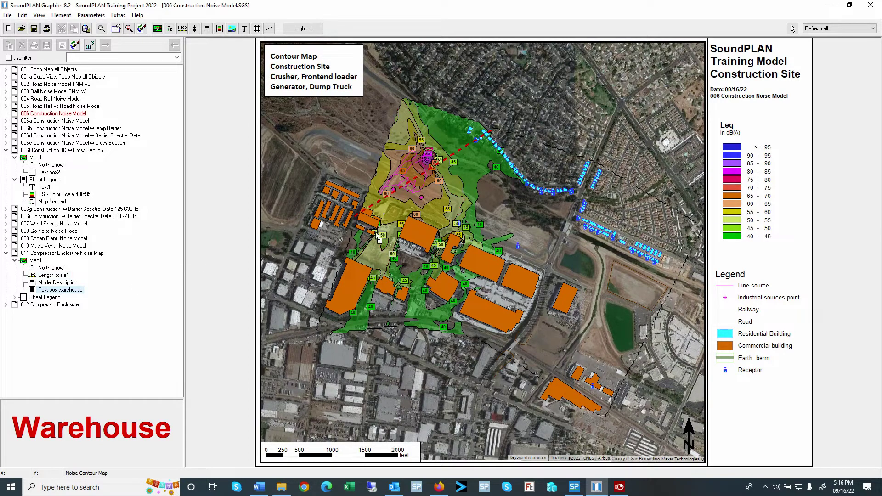
pyautogui.moveTo(490, 307); pyautogui.dragTo(490, 306)
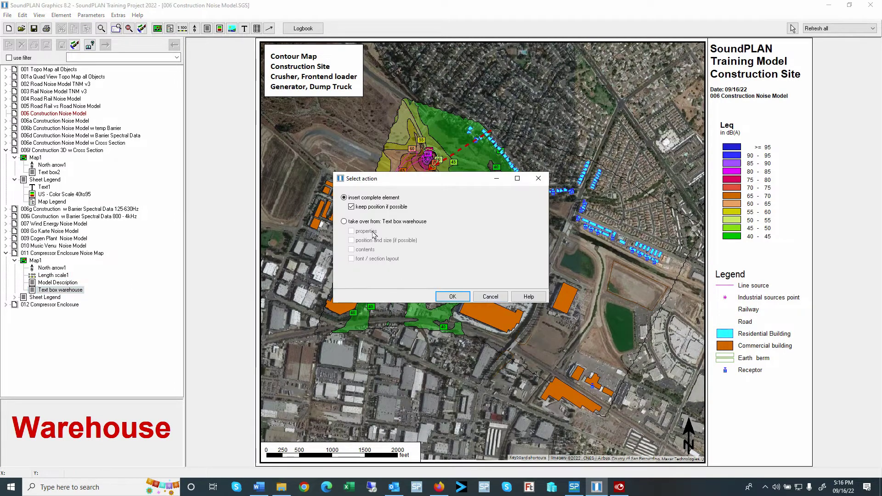
pyautogui.click(458, 299)
pyautogui.moveTo(553, 362); pyautogui.dragTo(519, 307)
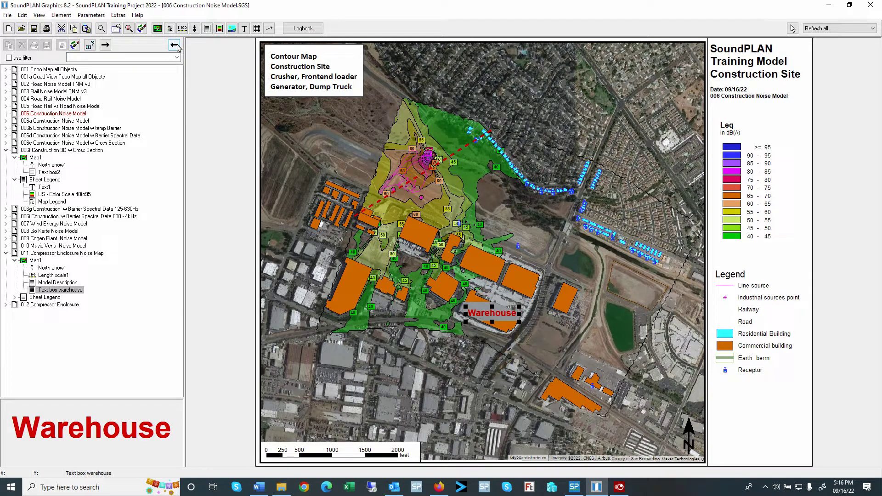
pyautogui.moveTo(118, 187)
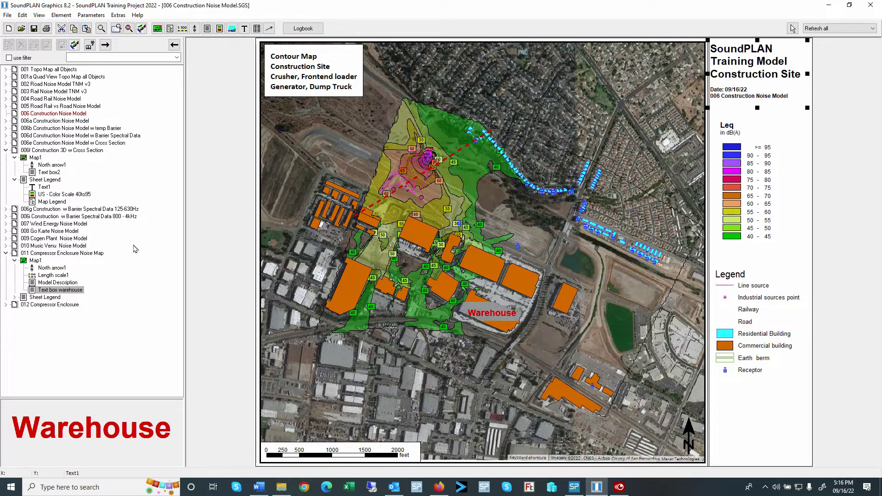
pyautogui.click(6, 253)
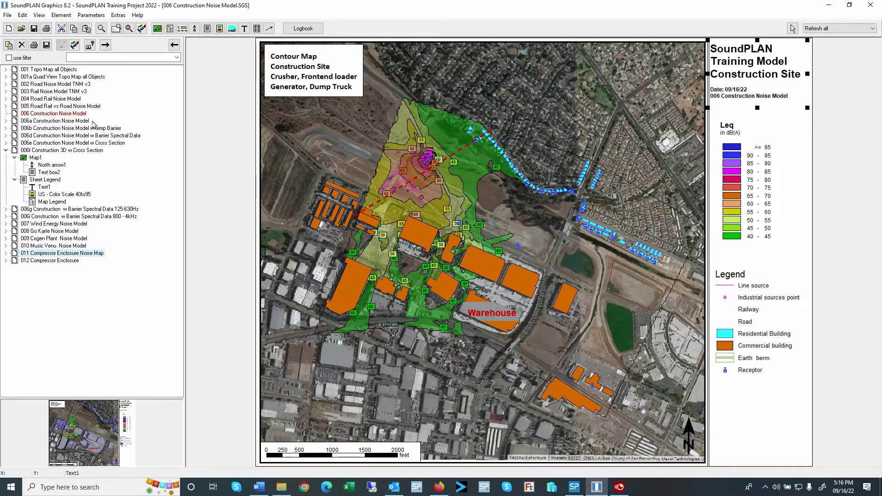
pyautogui.click(6, 254)
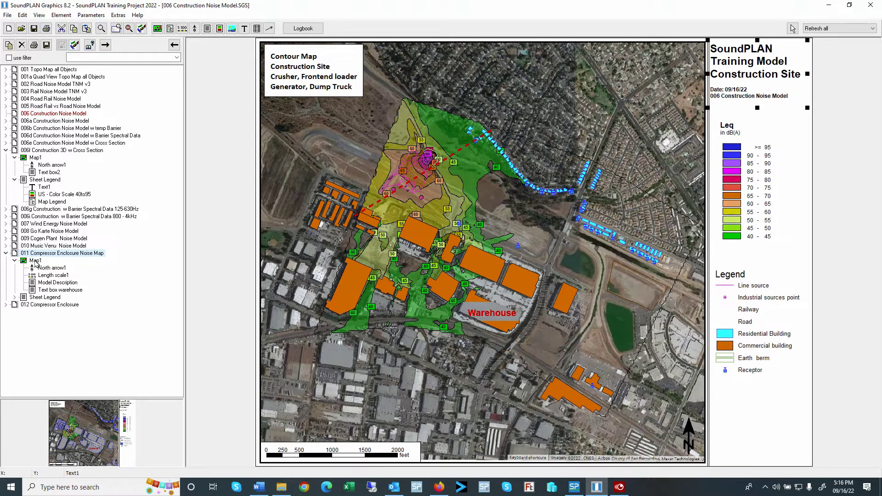
# - Show the current sheet's components and step through map frame, scale bar, text boxes and legend
pyautogui.click(8, 15)
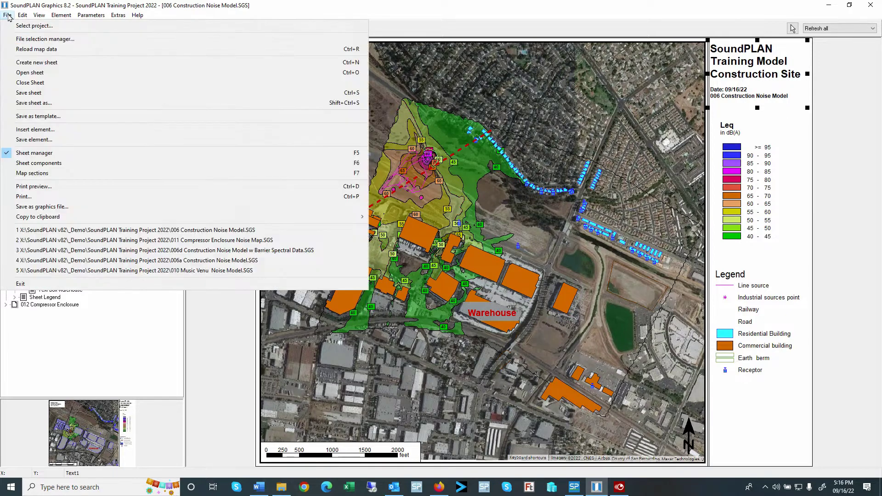
pyautogui.click(36, 163)
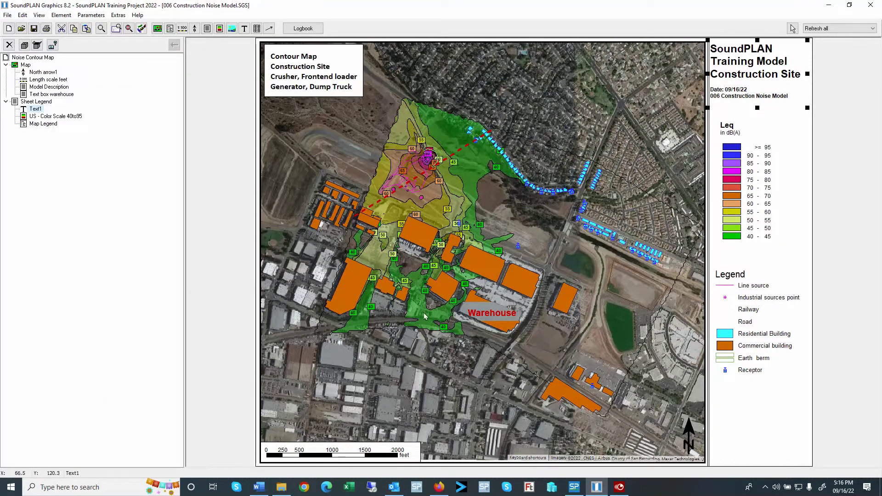
pyautogui.click(25, 64)
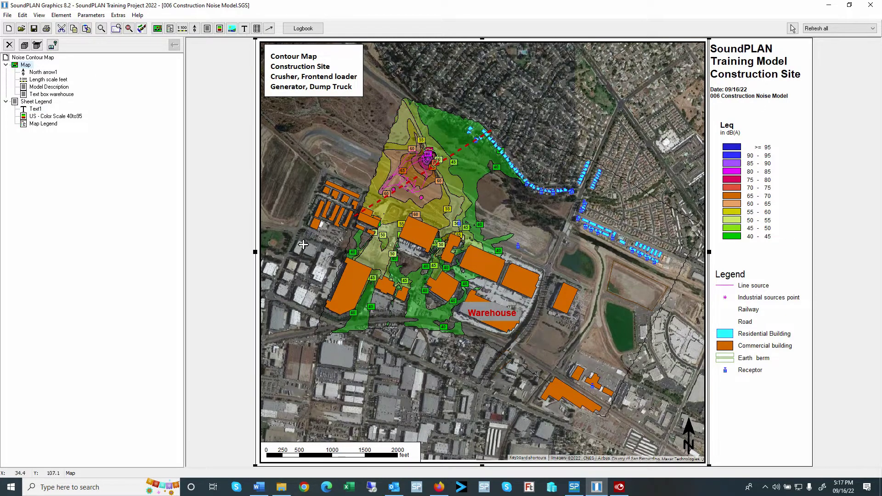
pyautogui.click(45, 78)
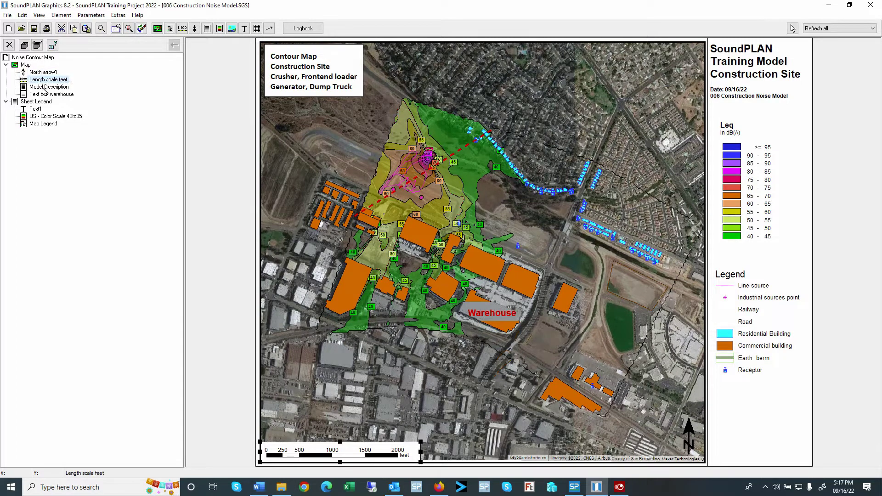
pyautogui.click(44, 88)
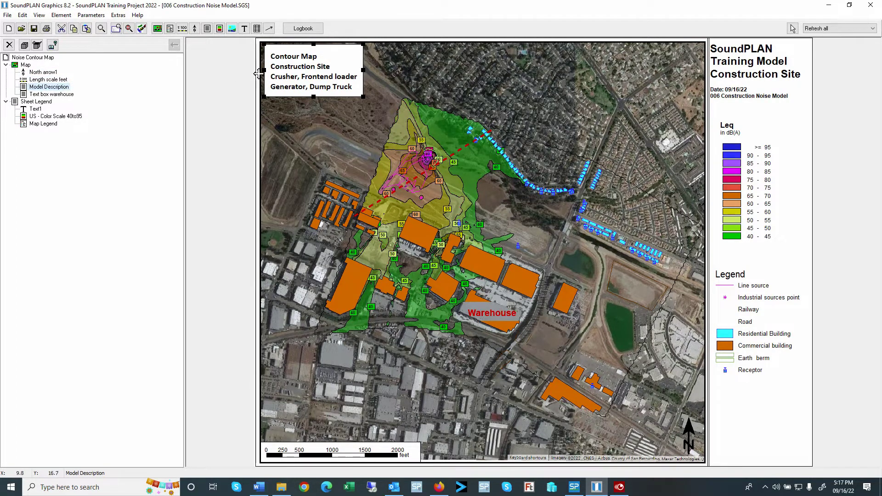
pyautogui.click(52, 95)
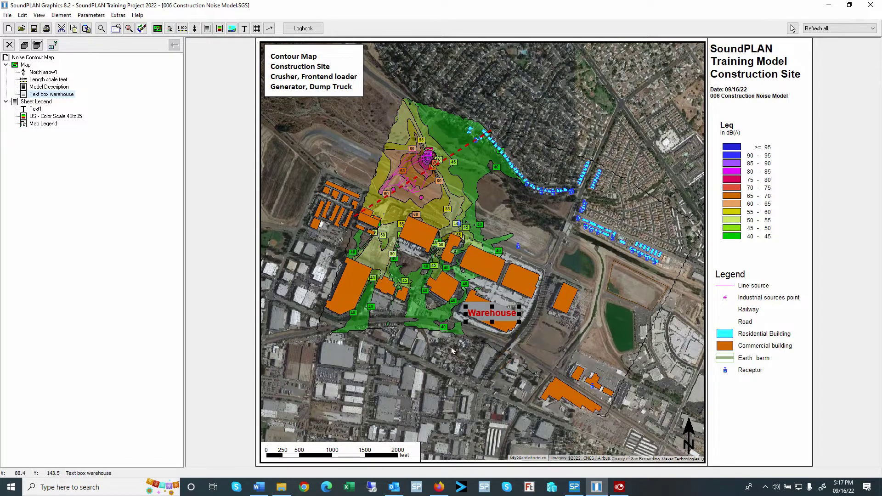
pyautogui.click(29, 104)
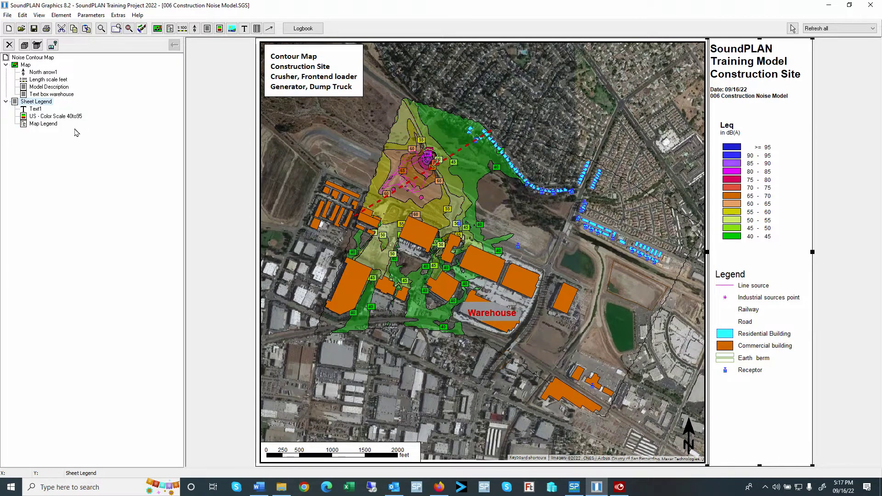
# - Rename the Text1 title element to 'Title'
pyautogui.click(36, 110)
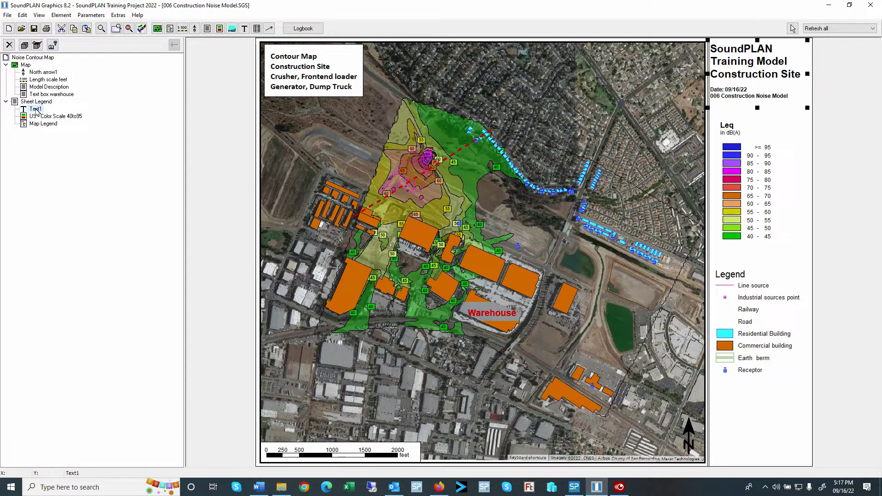
pyautogui.click(30, 109)
pyautogui.write('Title')
# - Confirm the Title name, then load the 006g Construction w Barrier Spectral Data 125-630Hz sheet
pyautogui.press('Return')
pyautogui.click(47, 129)
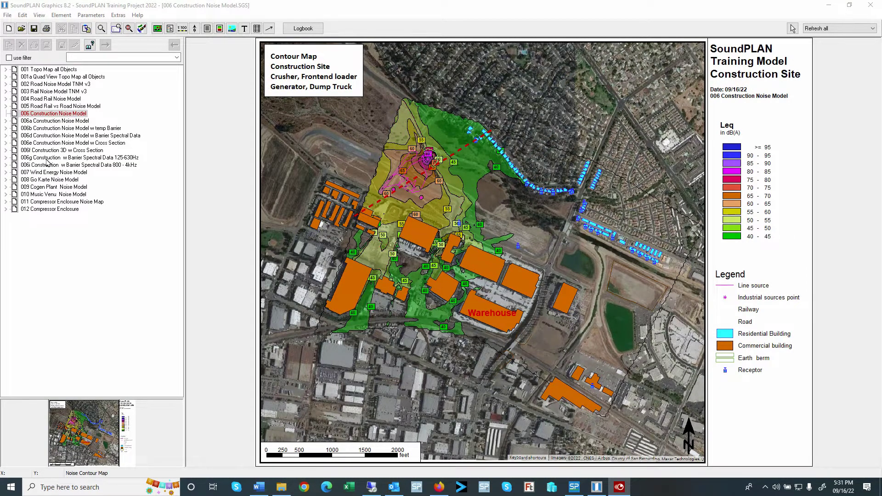
pyautogui.moveTo(46, 158); pyautogui.dragTo(359, 197)
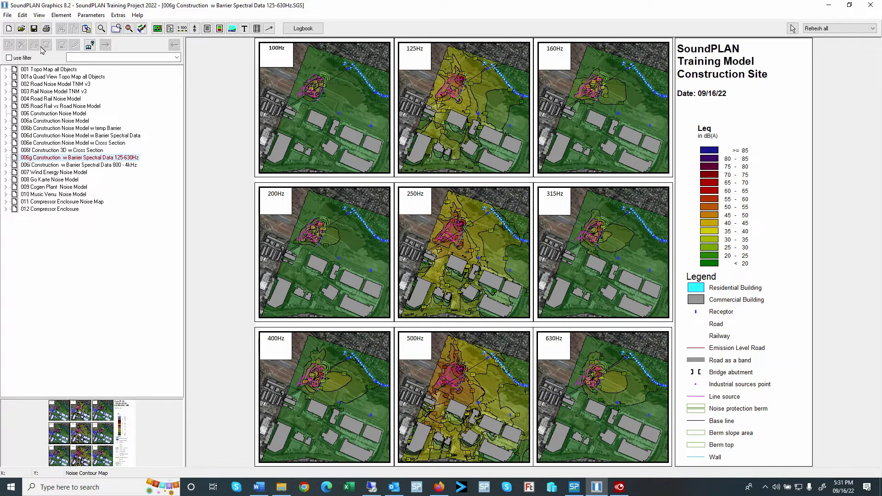
# - Show the 006g sheet's component tree and select its Map Legend on the sheet
pyautogui.click(8, 15)
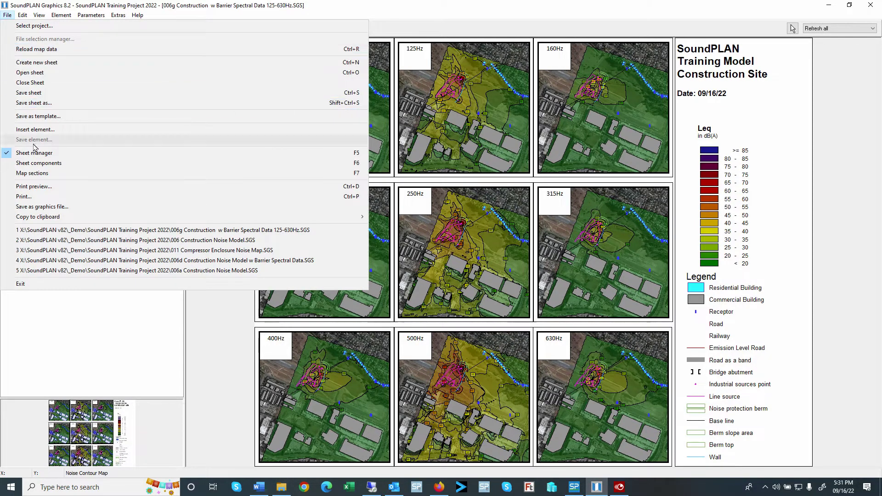
pyautogui.click(38, 165)
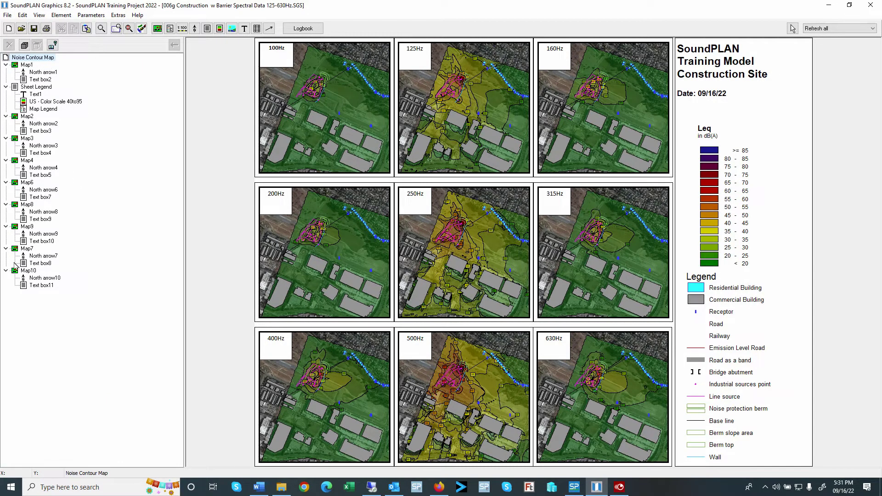
pyautogui.click(37, 86)
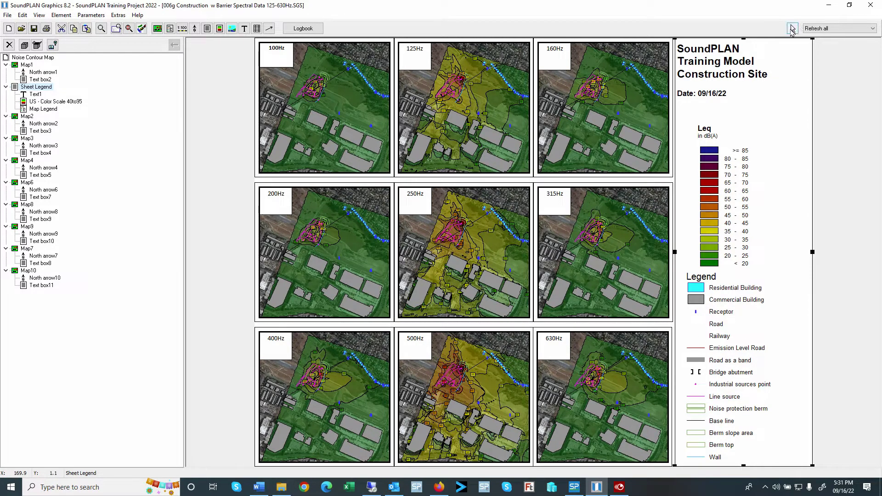
pyautogui.click(792, 29)
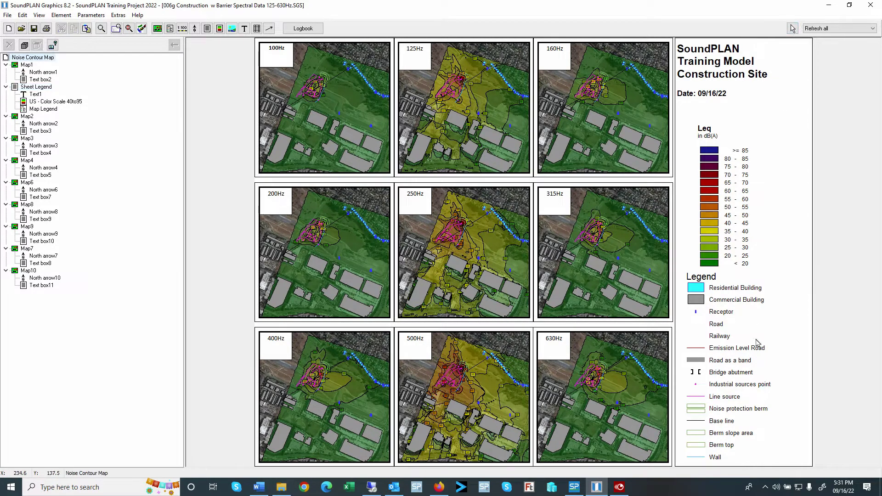
pyautogui.click(724, 348)
# - Delete the Road, Railway, Bridge abutment, Base line, berm and wall entries from the map legend
pyautogui.doubleClick(724, 348)
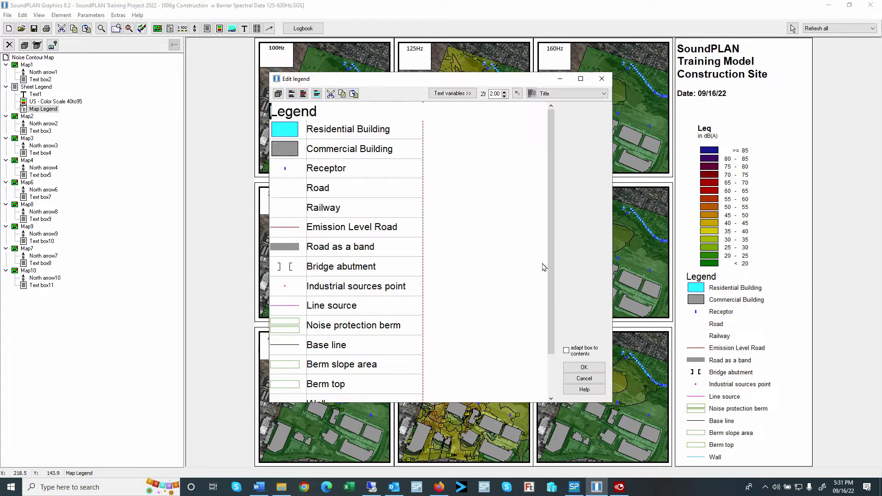
pyautogui.click(323, 190)
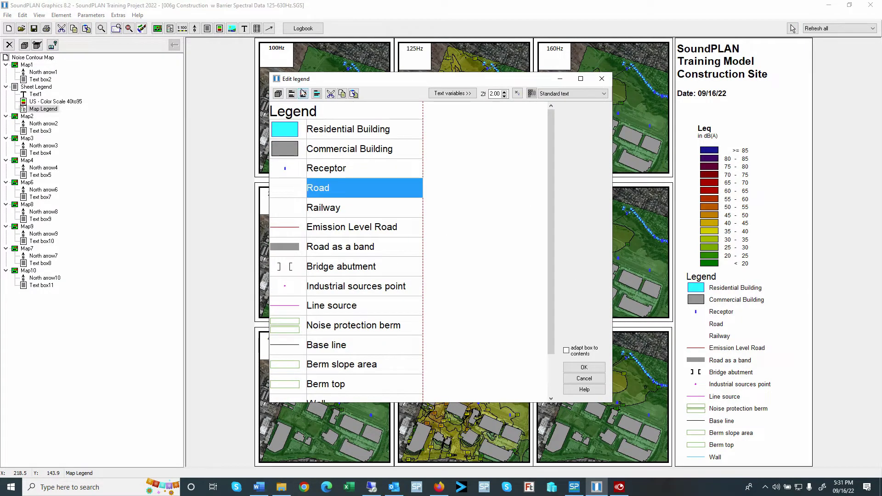
pyautogui.click(302, 95)
pyautogui.click(303, 95)
pyautogui.click(303, 95)
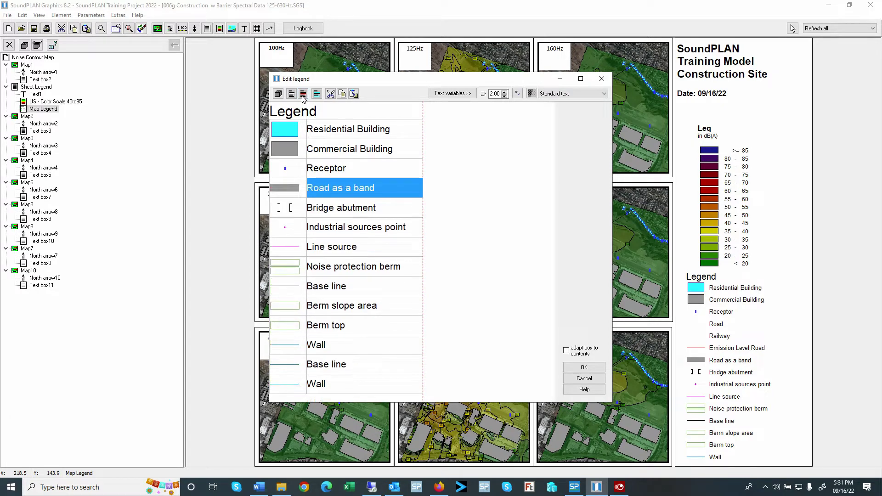
pyautogui.click(303, 95)
pyautogui.click(303, 95)
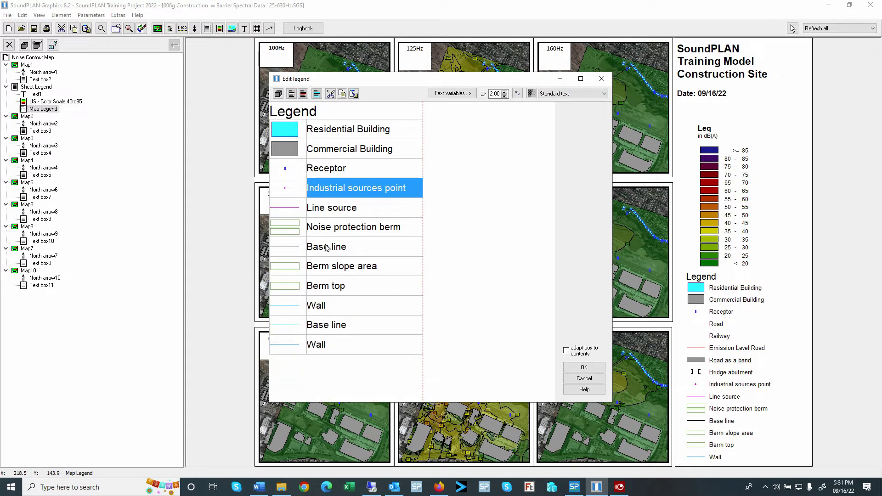
pyautogui.click(324, 251)
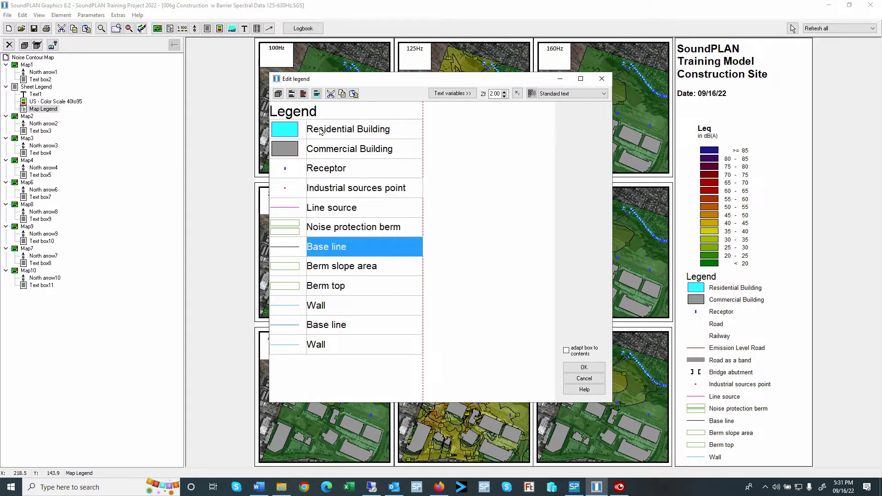
pyautogui.click(304, 94)
pyautogui.click(304, 94)
pyautogui.click(304, 94)
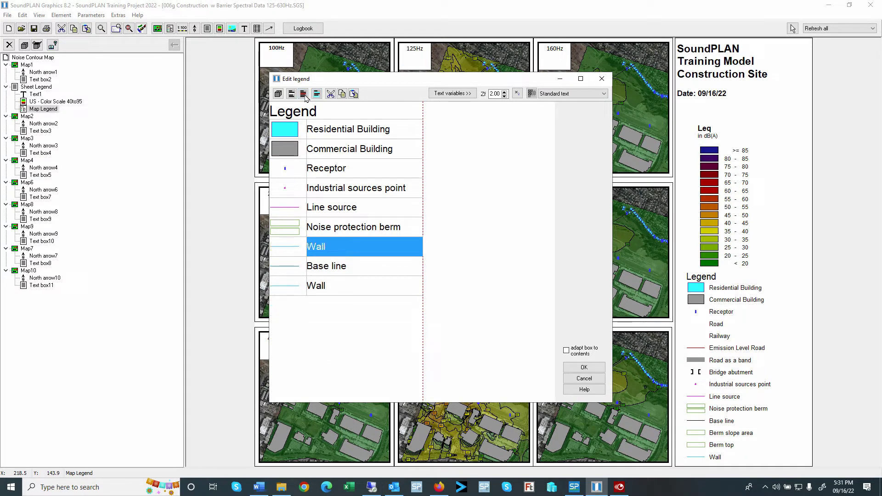
pyautogui.click(304, 94)
pyautogui.click(304, 94)
pyautogui.click(304, 94)
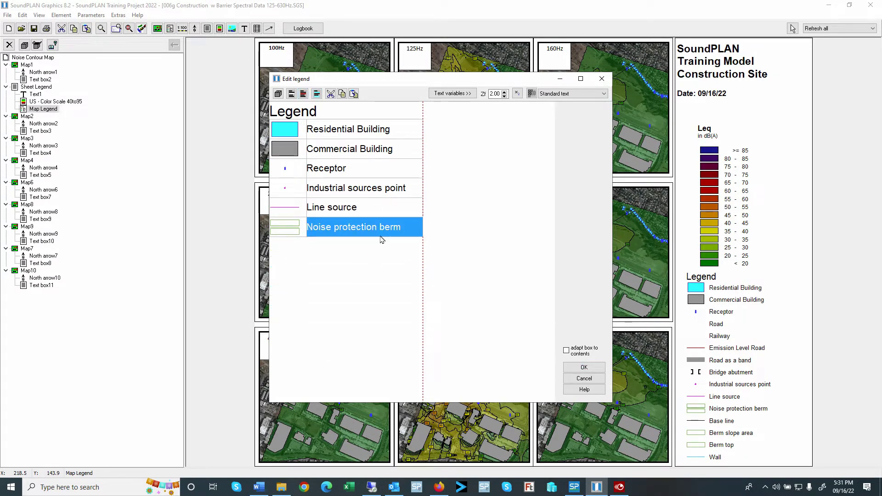
# - Reorder entries so Residential Building, Commercial Building and Receptor come last, and apply
pyautogui.moveTo(316, 173); pyautogui.dragTo(313, 244)
pyautogui.moveTo(332, 154); pyautogui.dragTo(327, 227)
pyautogui.click(335, 132)
pyautogui.moveTo(335, 133); pyautogui.dragTo(338, 198)
pyautogui.click(335, 232)
pyautogui.moveTo(335, 233); pyautogui.dragTo(339, 209)
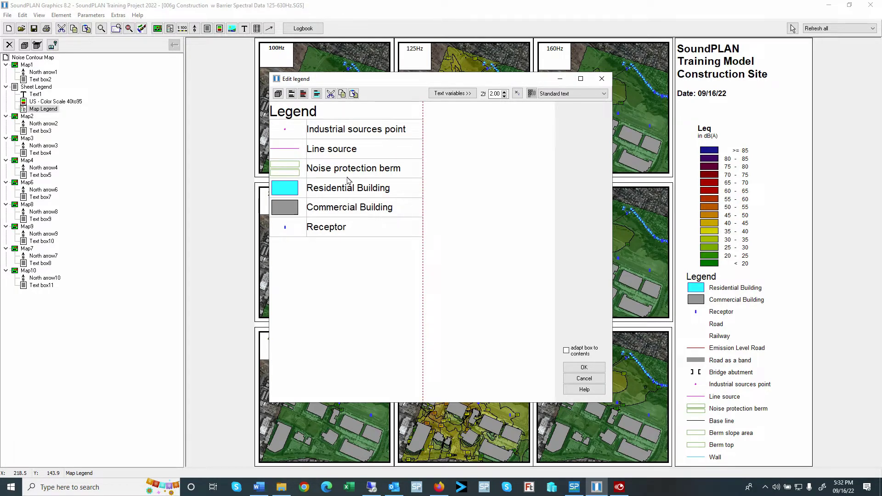
pyautogui.click(594, 368)
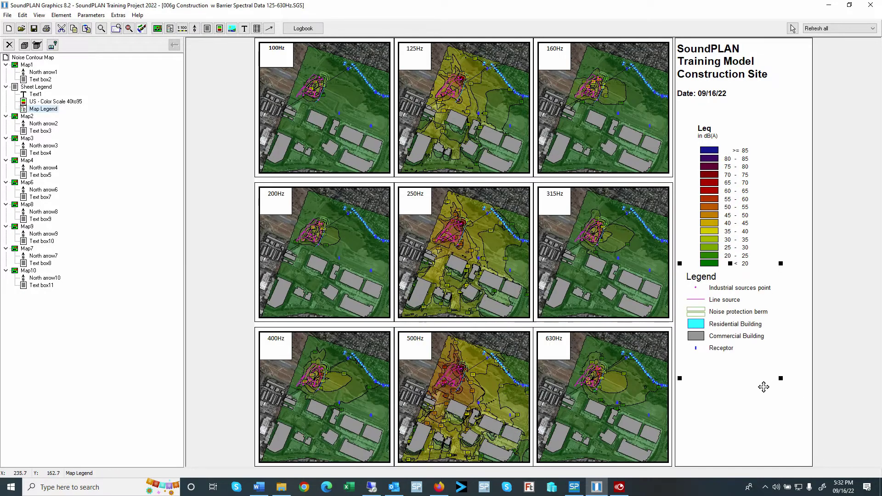
# - Nudge the trimmed map legend block slightly down and to the right on the sheet
pyautogui.doubleClick(736, 302)
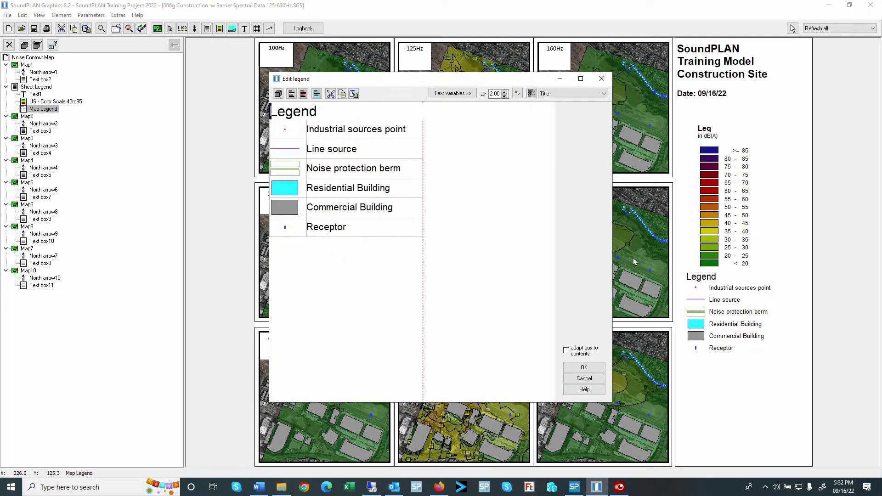
pyautogui.click(584, 368)
pyautogui.moveTo(728, 327); pyautogui.dragTo(735, 335)
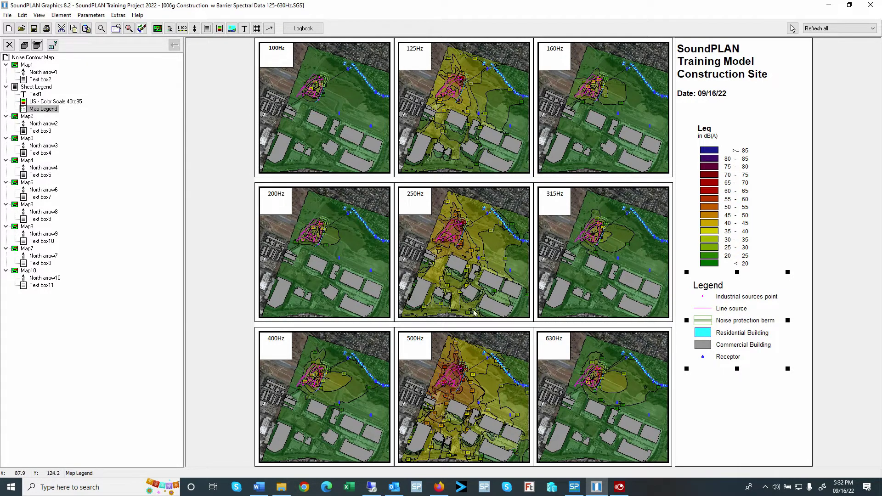
# - Hide the lowest '< 20' interval of the Leq colour scale
pyautogui.doubleClick(733, 207)
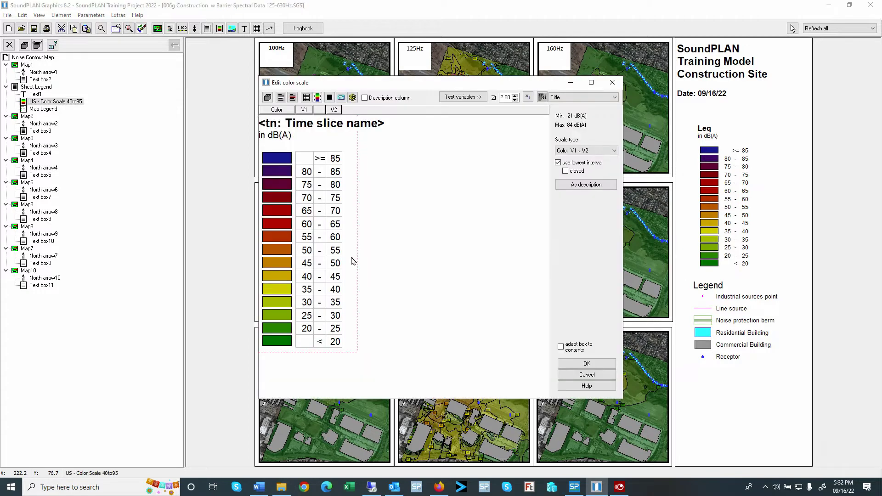
pyautogui.click(571, 164)
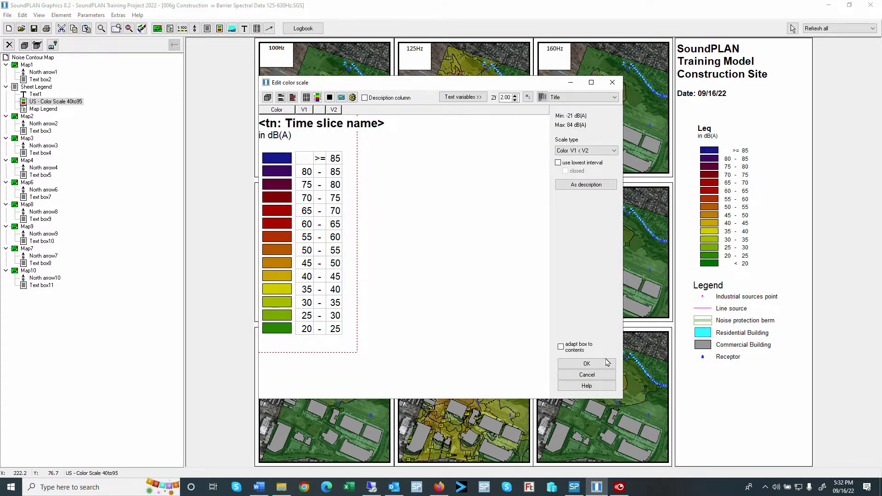
pyautogui.click(591, 364)
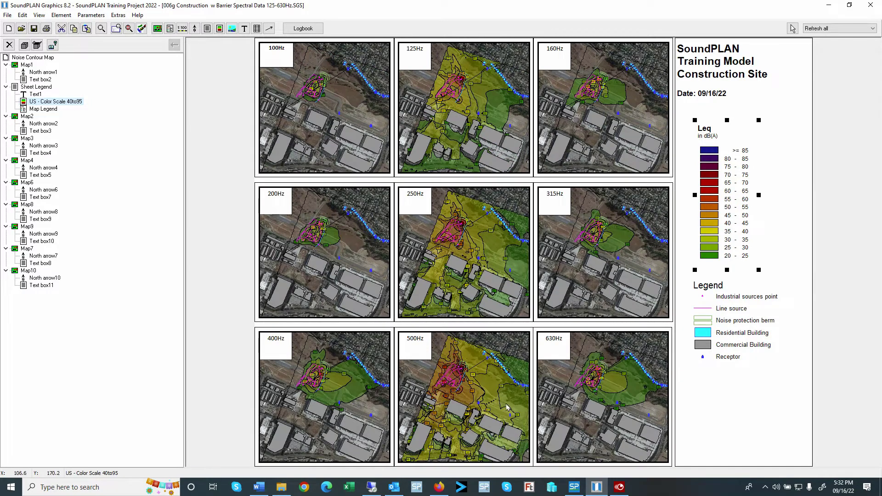
# - Save the sheet over the existing 006g Construction w Barrier Spectral Data 125-630Hz.SGS file
pyautogui.click(34, 29)
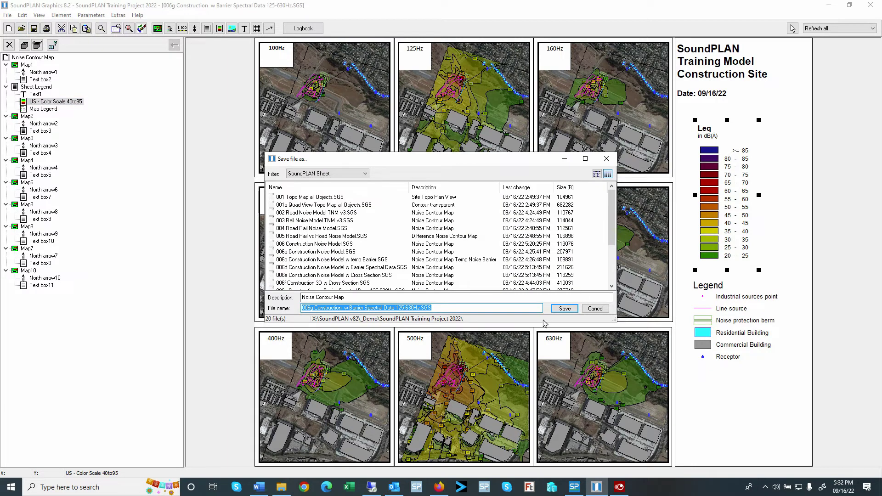
pyautogui.click(569, 311)
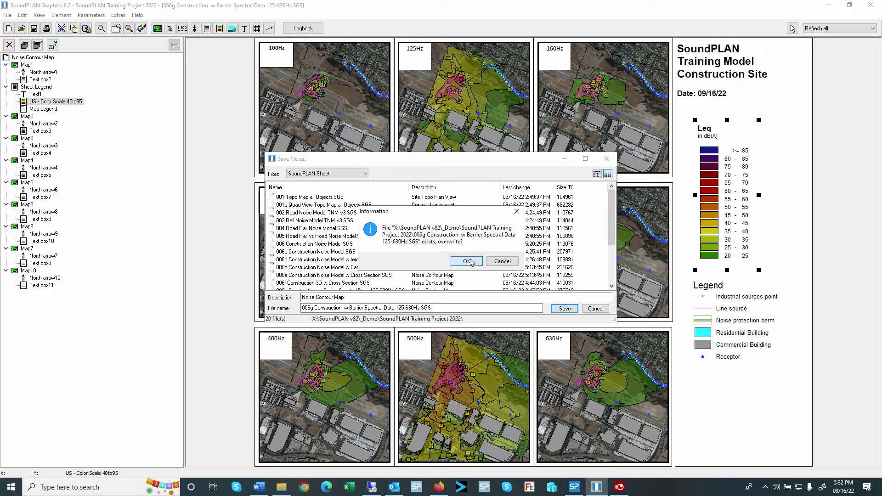
pyautogui.click(467, 262)
# - Open the Sheet manager and preview the 006i 800 - 4kHz and 006g 125-630Hz sheets
pyautogui.click(7, 15)
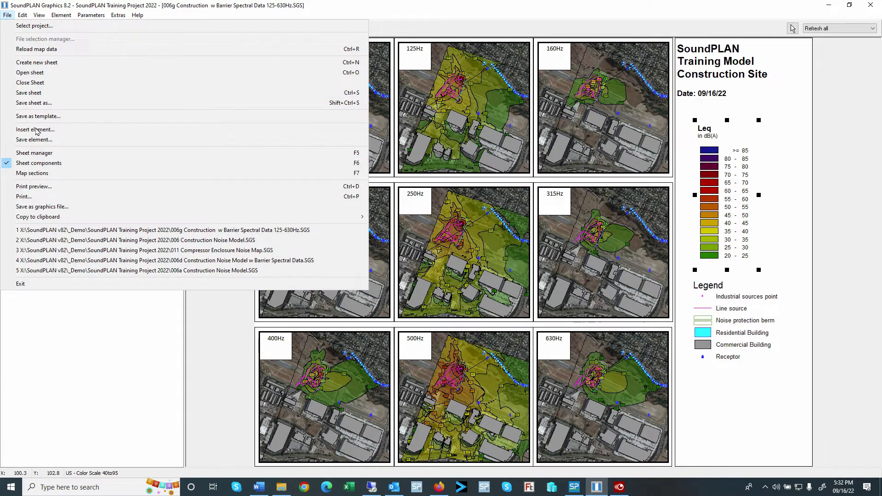
pyautogui.click(48, 156)
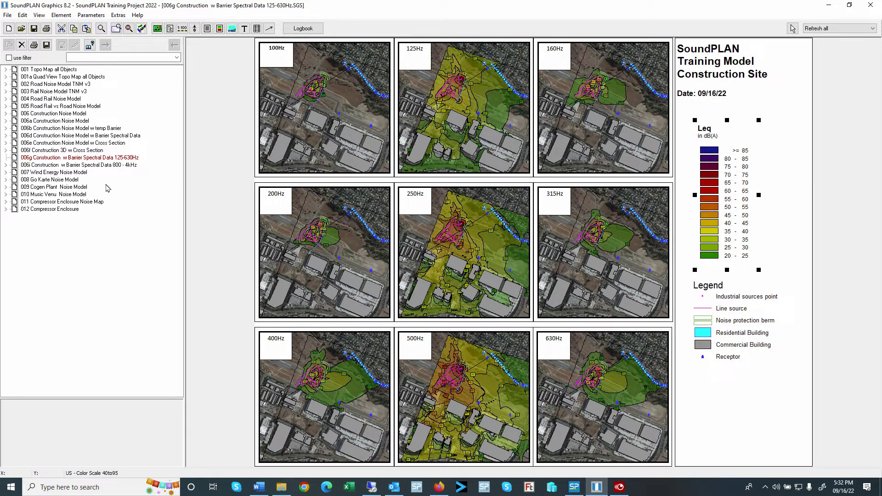
pyautogui.click(31, 165)
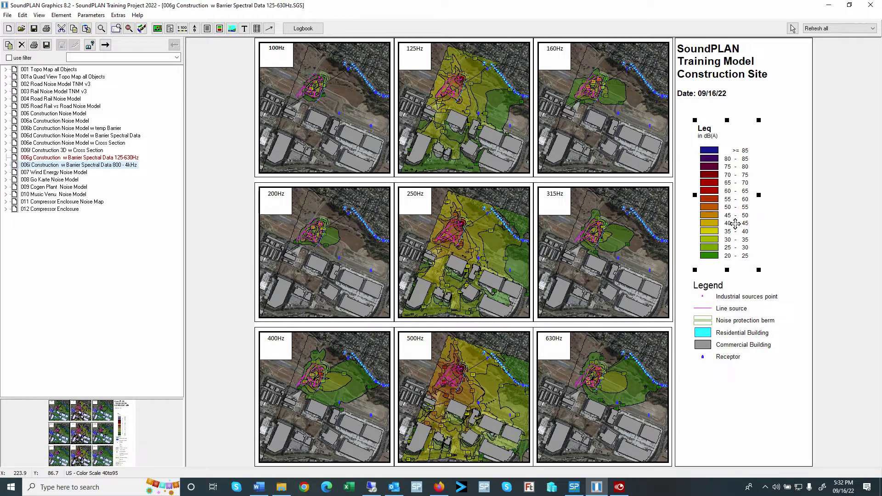
pyautogui.click(115, 159)
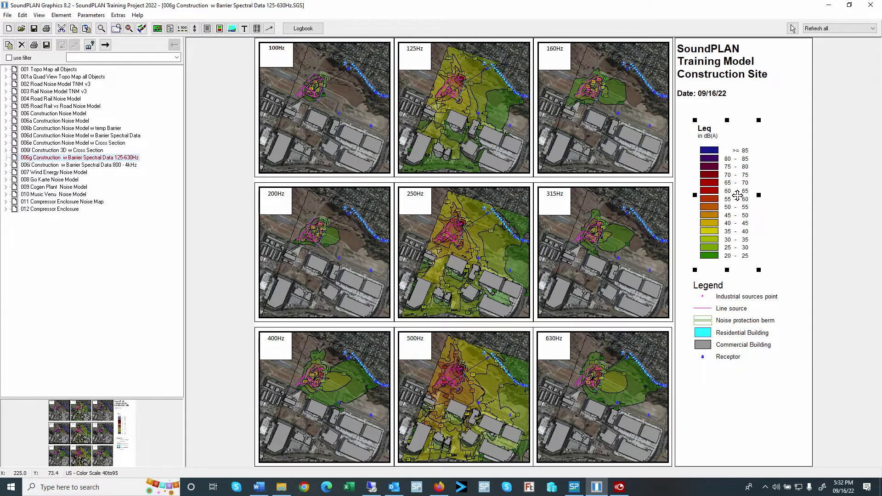
pyautogui.click(69, 165)
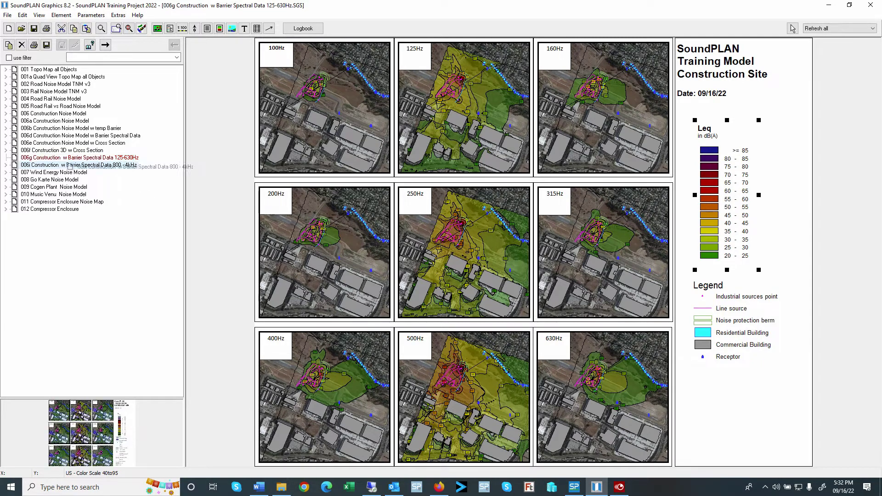
# - Browse the 006i sheet's legend parts, then load 006i into the main view
pyautogui.click(5, 165)
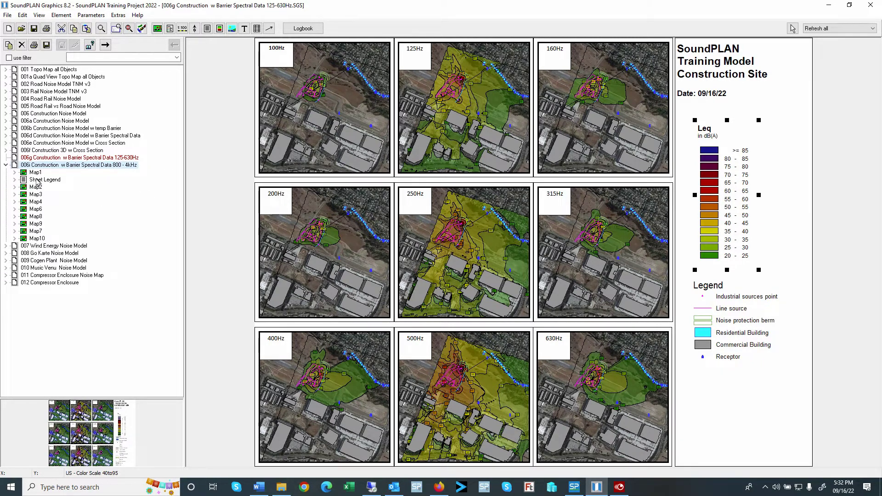
pyautogui.click(38, 180)
pyautogui.click(14, 180)
pyautogui.click(59, 195)
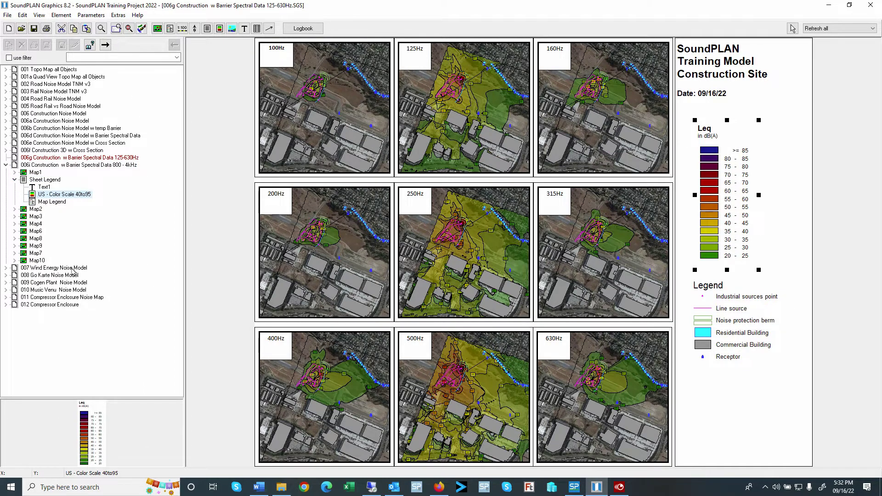
pyautogui.click(51, 166)
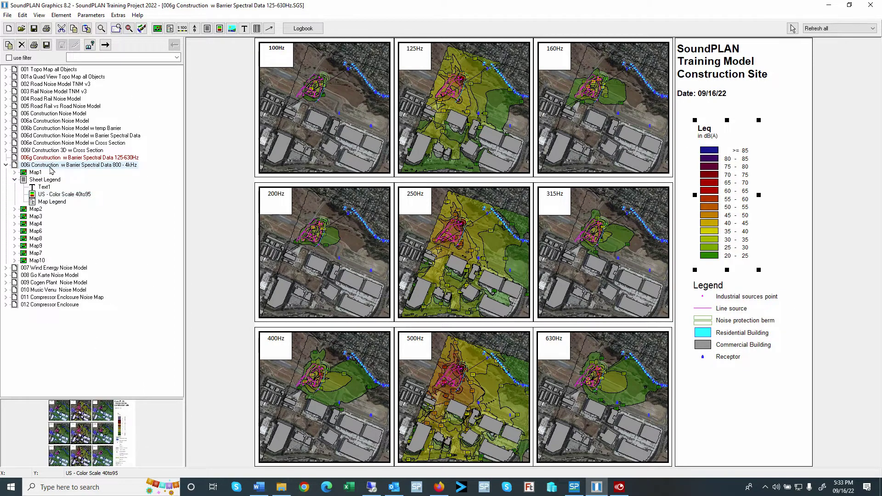
pyautogui.doubleClick(62, 166)
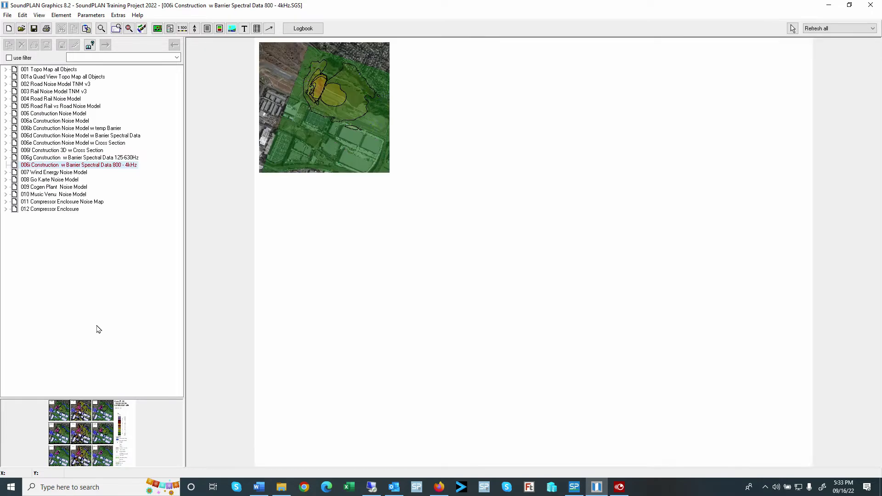
# - Copy the 006g US - Color Scale 40to95 contents onto 006i's colour scale and refresh all maps
pyautogui.click(9, 158)
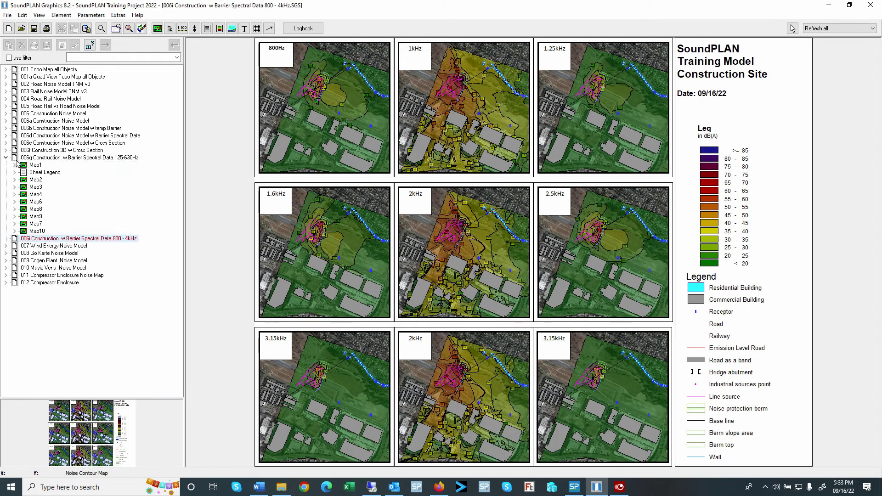
pyautogui.click(14, 173)
pyautogui.click(64, 187)
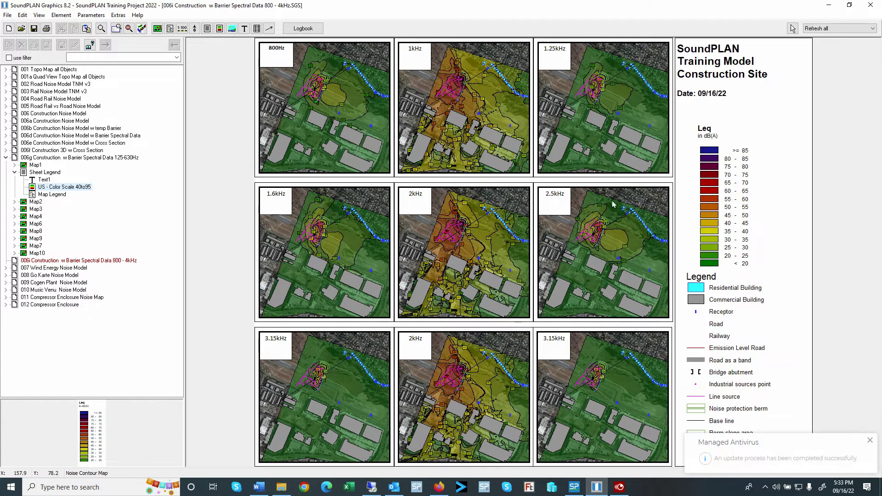
pyautogui.click(689, 198)
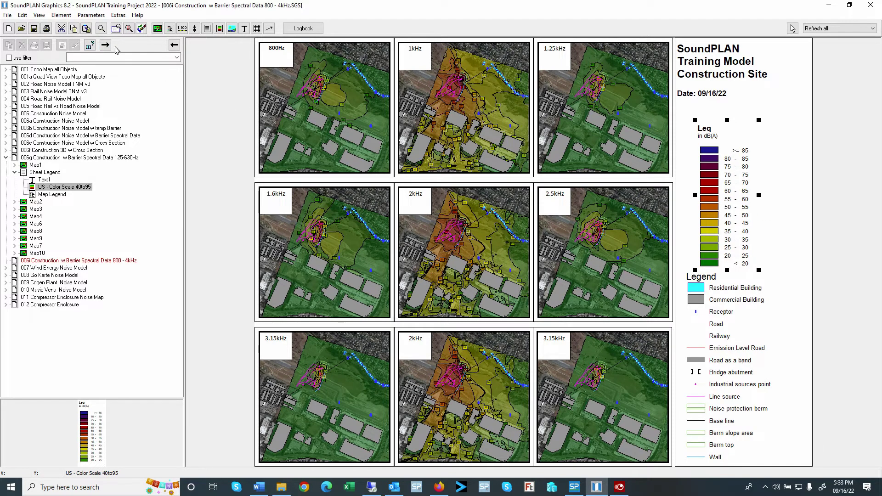
pyautogui.click(105, 45)
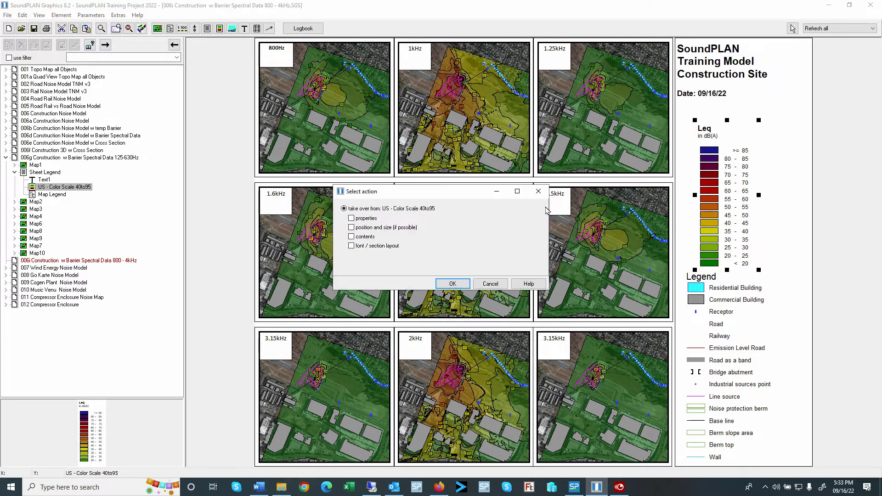
pyautogui.click(352, 236)
pyautogui.click(460, 284)
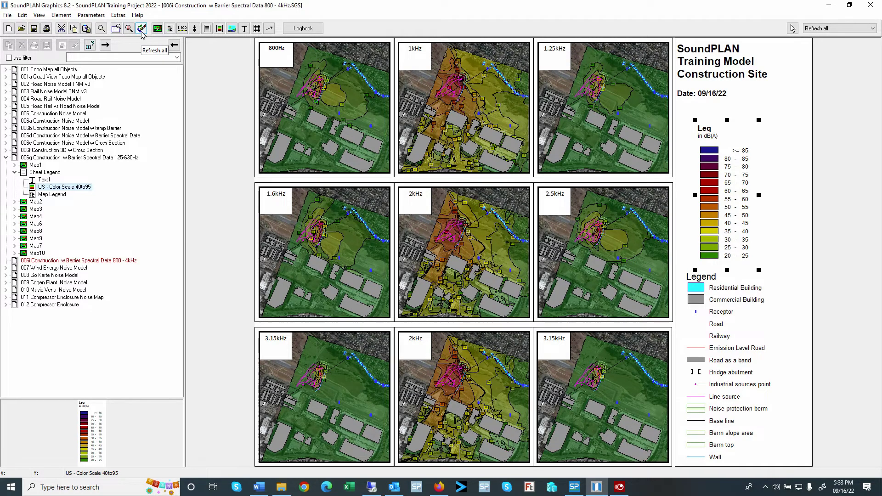
pyautogui.click(142, 29)
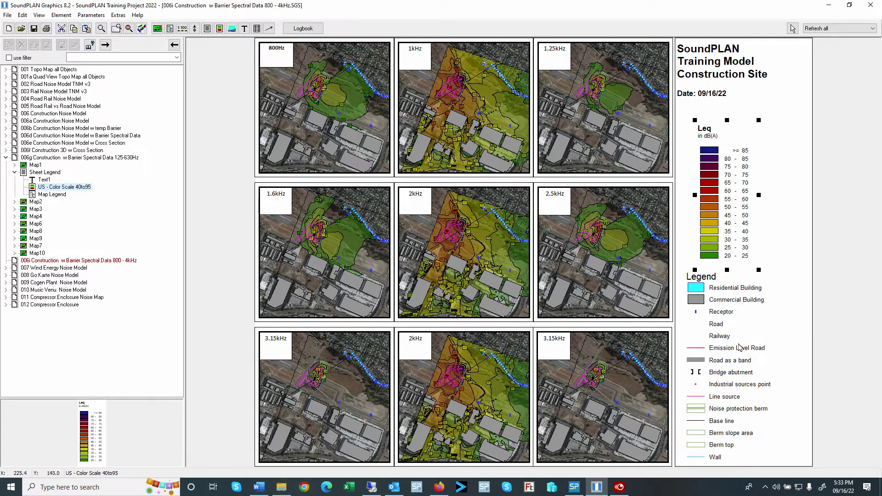
pyautogui.click(735, 324)
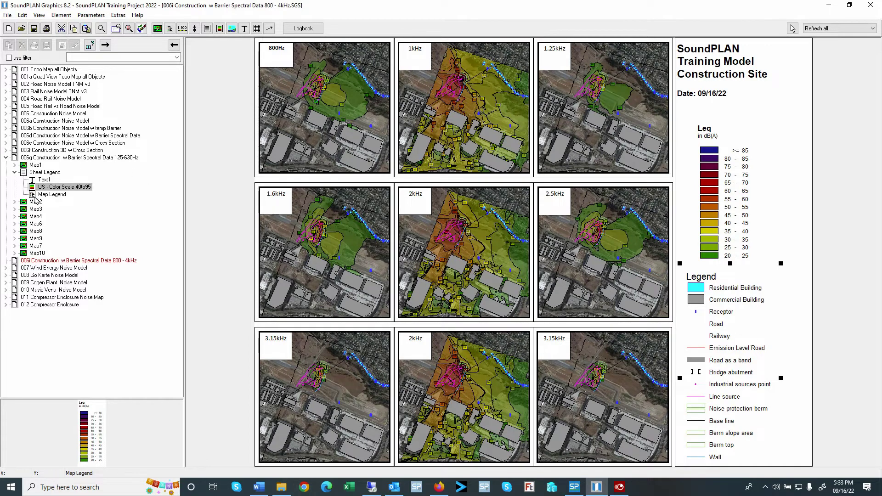
# - Copy 006g's six-entry map legend, with contents, position and size, and move it below the colour scale
pyautogui.click(48, 196)
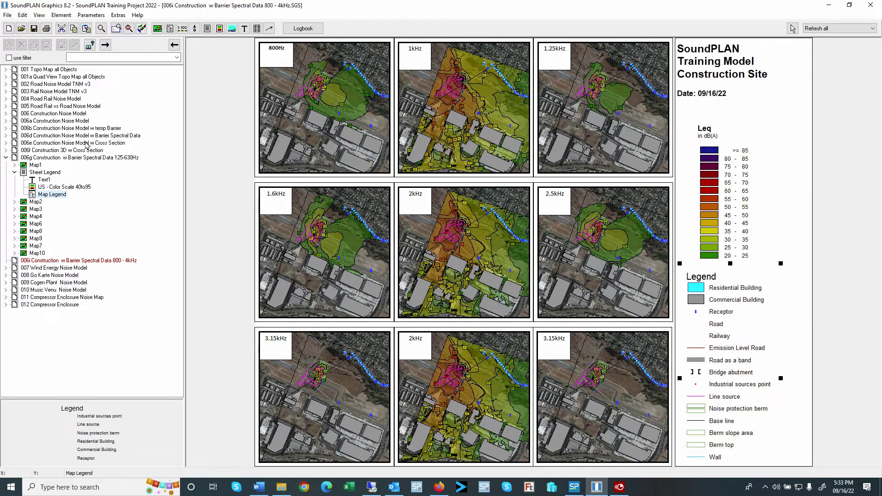
pyautogui.click(105, 45)
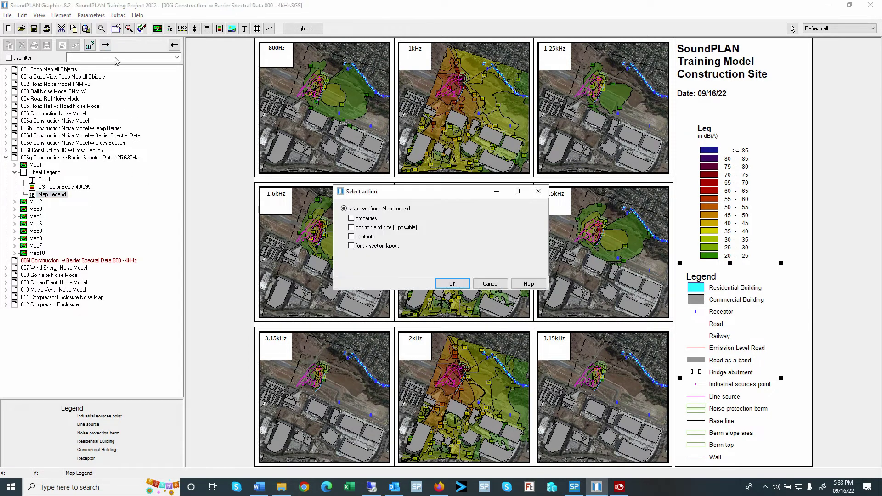
pyautogui.click(351, 237)
pyautogui.click(351, 227)
pyautogui.click(453, 284)
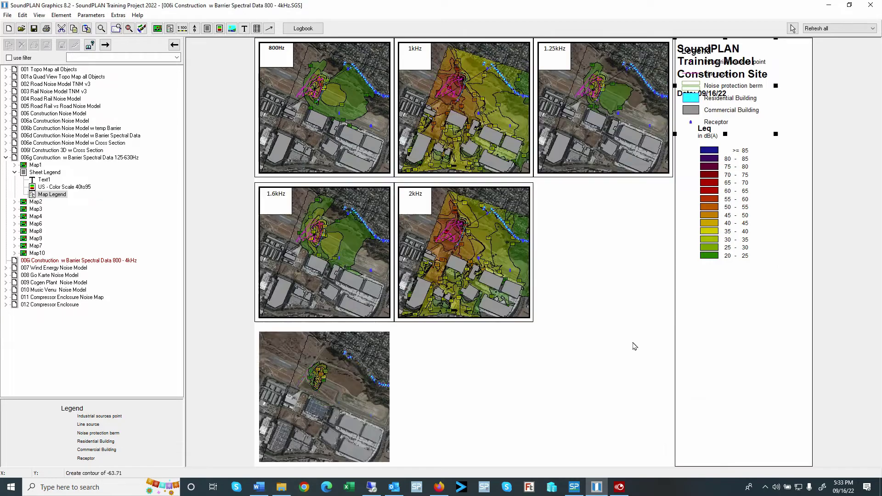
pyautogui.moveTo(745, 116); pyautogui.dragTo(744, 355)
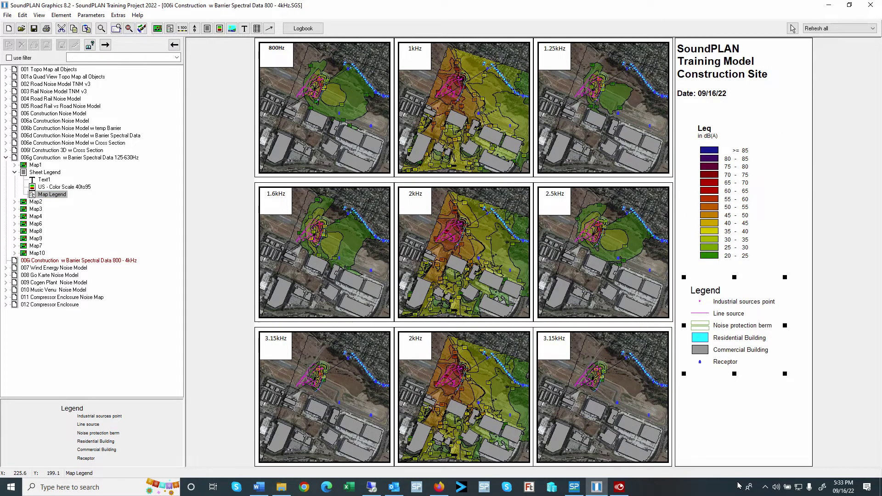